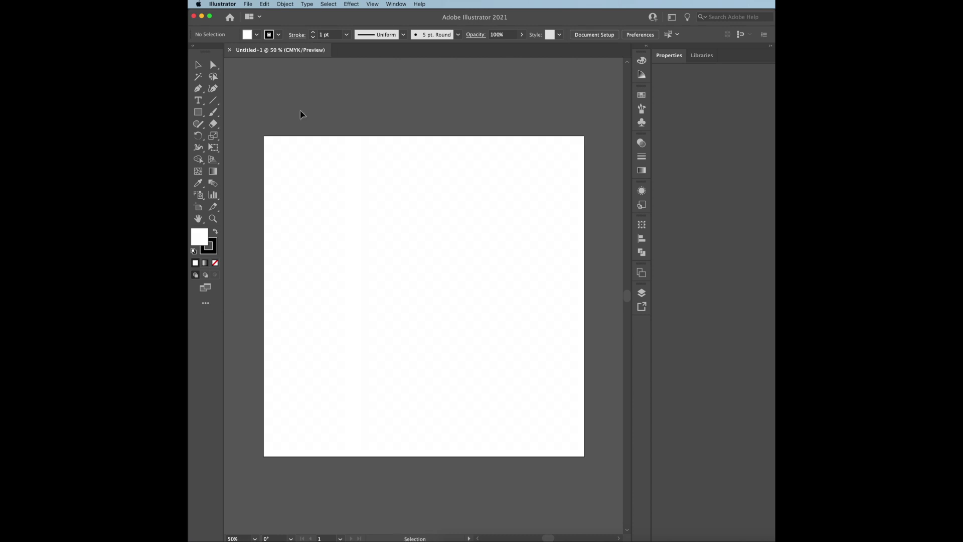
Step: Type the word 'love' on the artboard and enlarge it
key("t")
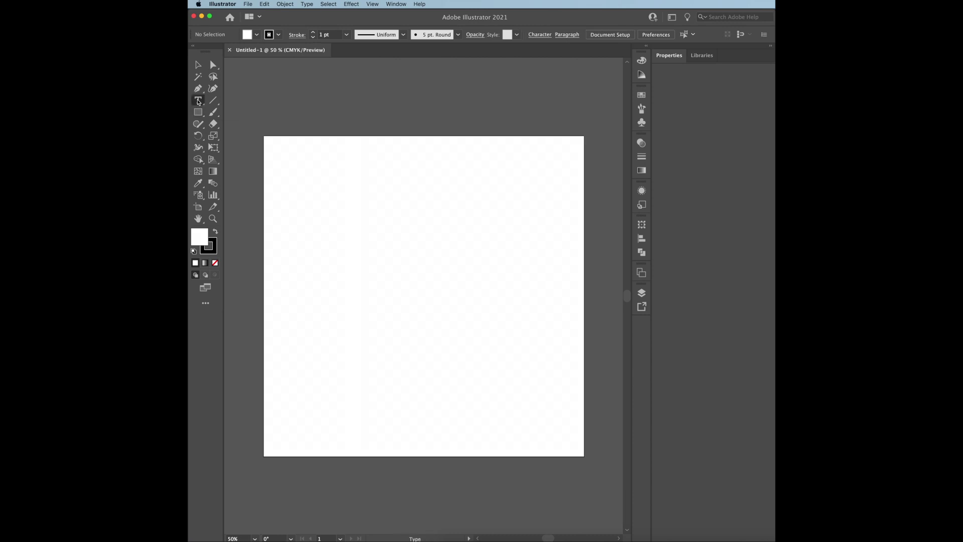
left_click(257, 34)
left_click(235, 88)
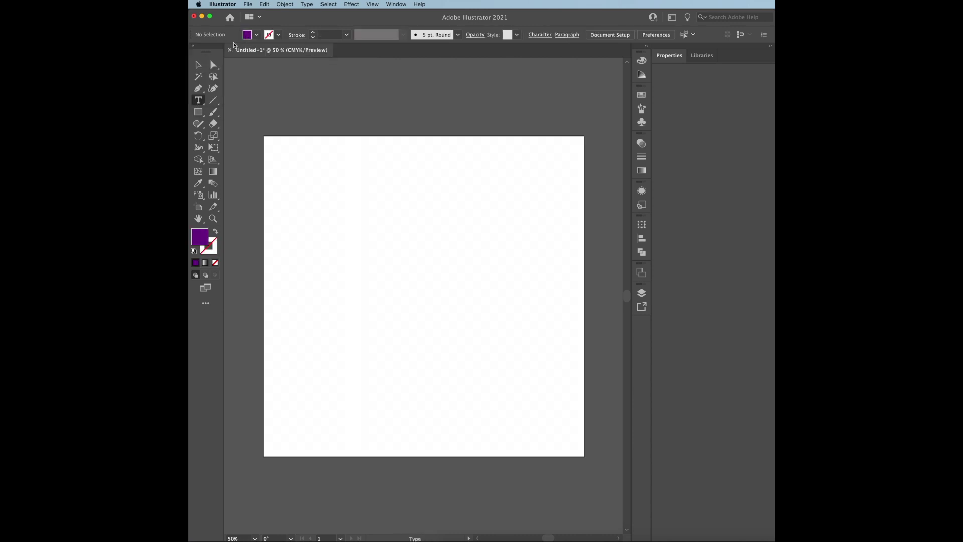
left_click(363, 240)
type("love")
key("Escape")
left_click_drag(396, 261, 486, 322)
Step: Set the text font to Gotham Black in All Caps
left_click(509, 34)
type("Gotham Black")
key("Return")
left_click(509, 34)
left_click(411, 137)
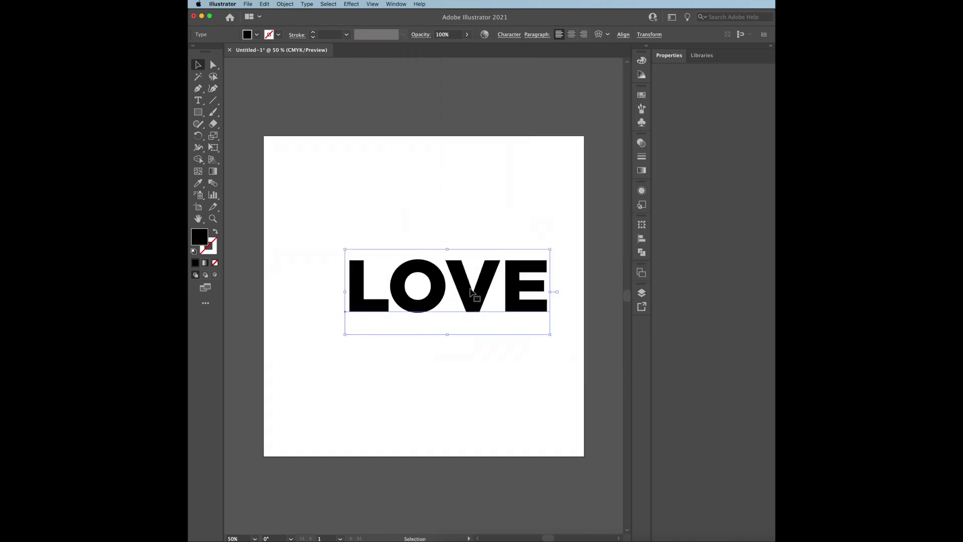
Step: Give LOVE a light pink fill and nudge it slightly lower
left_click(257, 34)
left_click(284, 58)
left_click(256, 52)
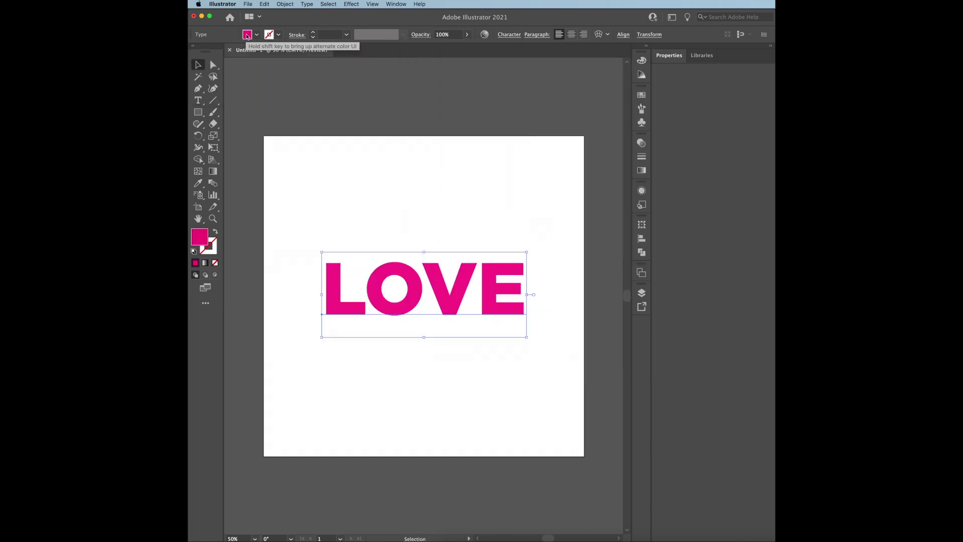
left_click(247, 34, "shift")
mouse_move(223, 54)
left_mouse_down()
mouse_move(243, 54)
mouse_move(251, 67)
mouse_move(235, 56)
left_mouse_up()
left_click(247, 35, "shift")
left_click_drag(478, 302, 478, 310)
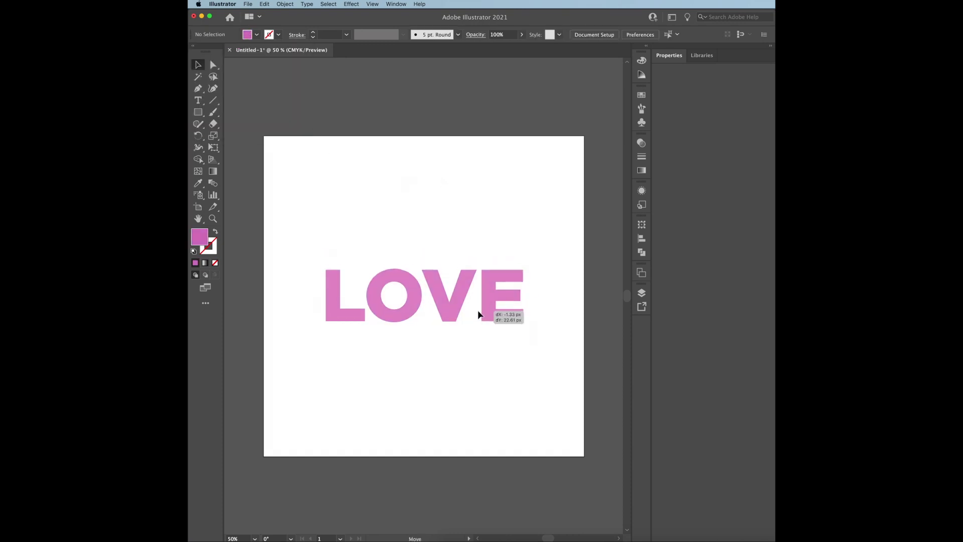
Step: Widen LOVE's letter spacing with a preset and recentre it
left_click(509, 34)
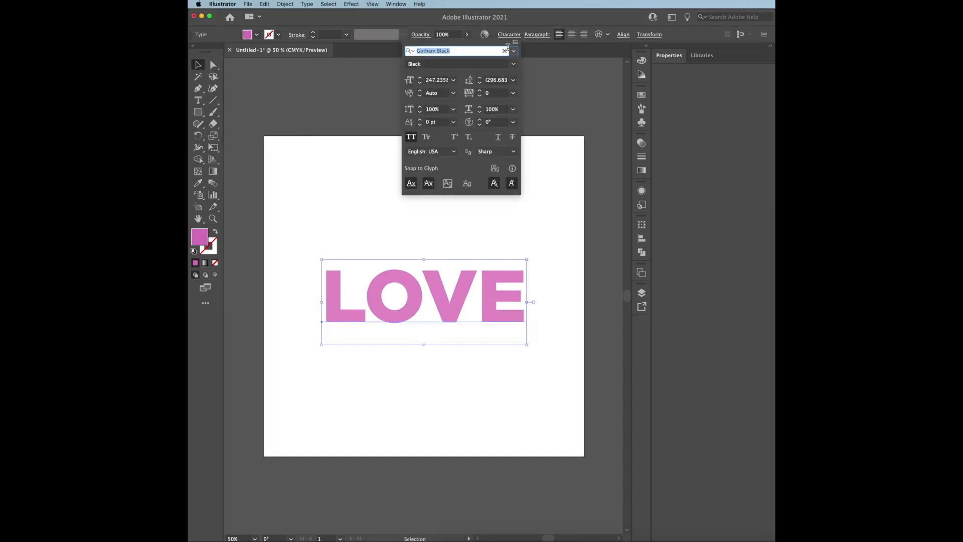
left_click(513, 92)
left_click(525, 237)
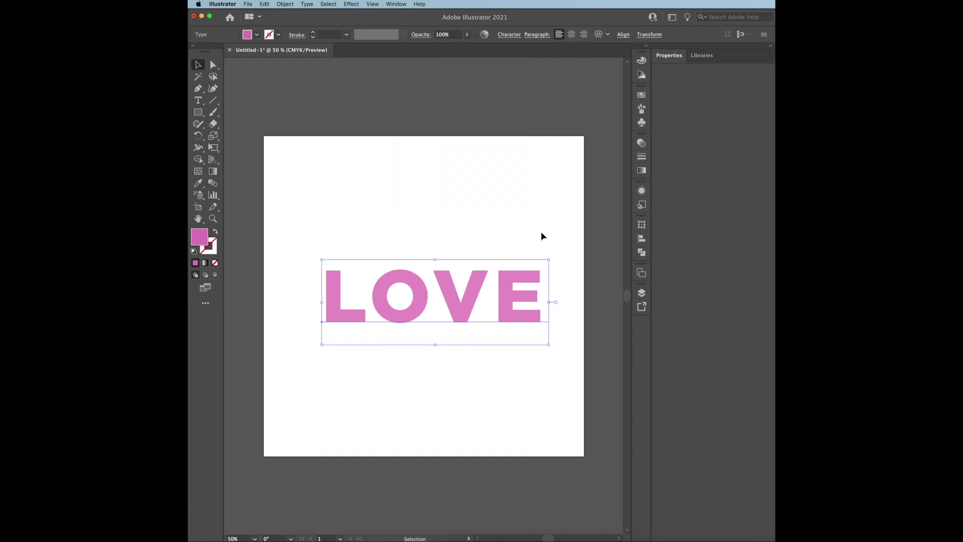
left_click_drag(478, 290, 466, 290)
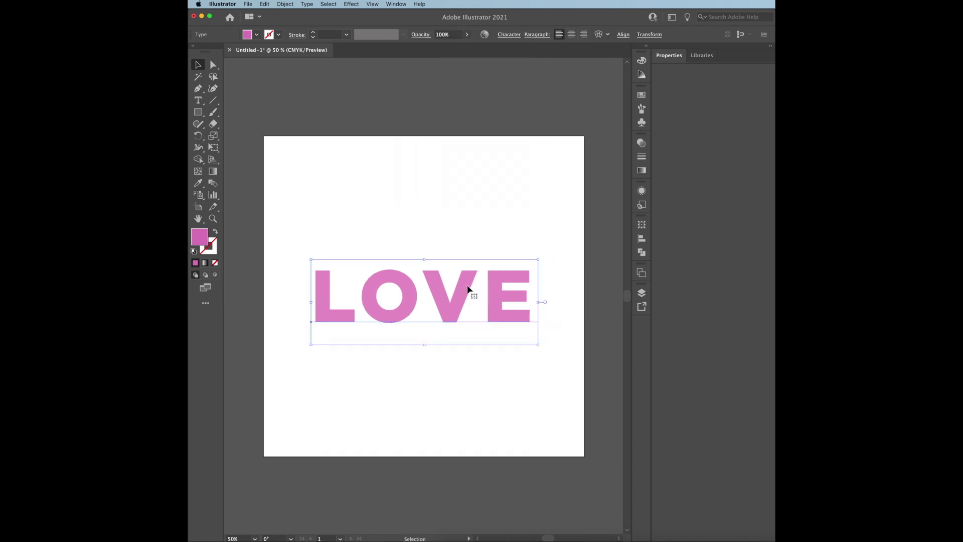
Step: Extrude LOVE in 3D with Isometric Top orientation and No Shading, then increase tracking
left_click(351, 4)
left_click(465, 55)
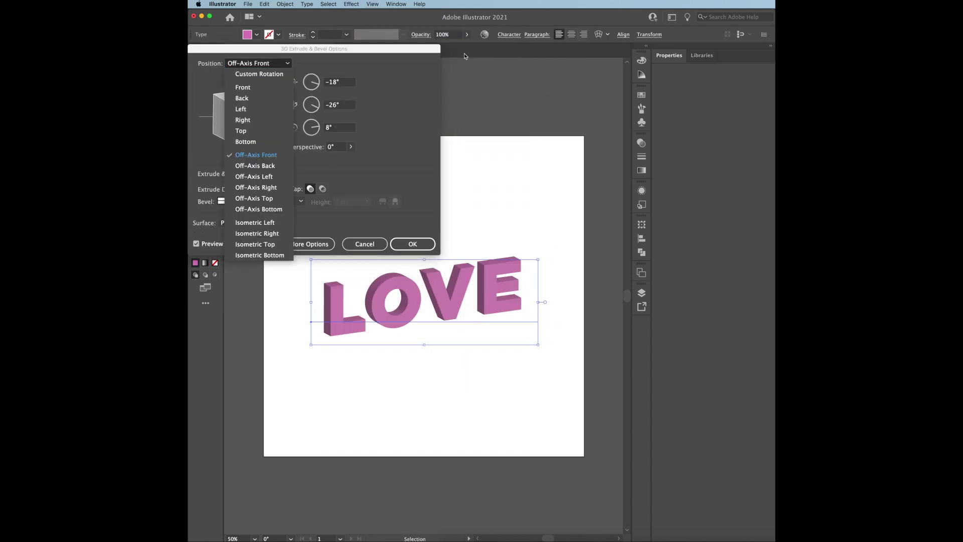
left_click(255, 244)
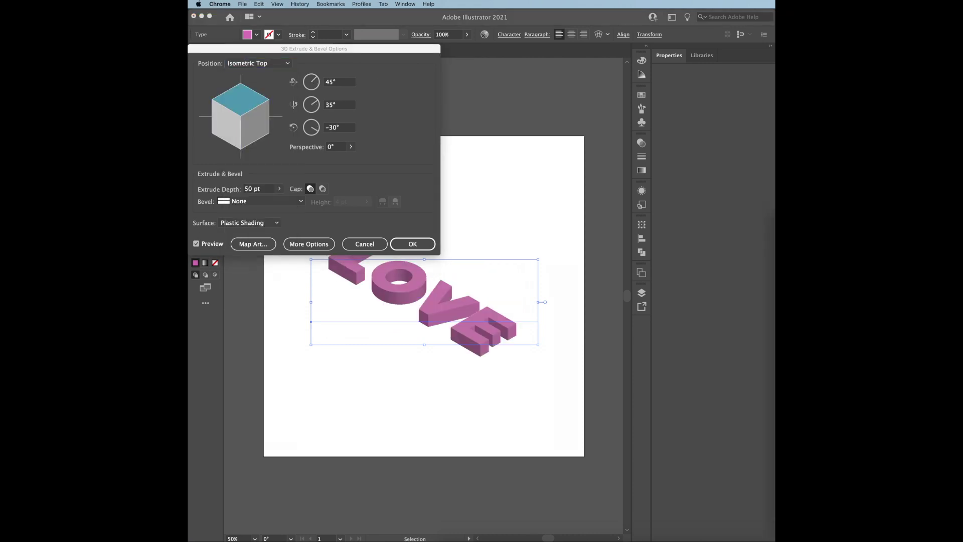
left_click(250, 223)
left_click(246, 202)
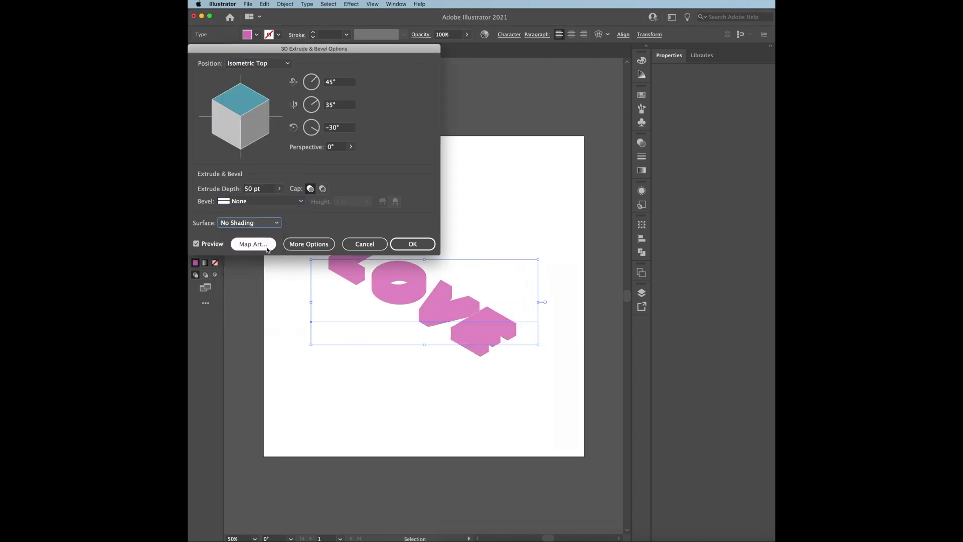
left_click(412, 243)
left_click(509, 35)
left_click(480, 90)
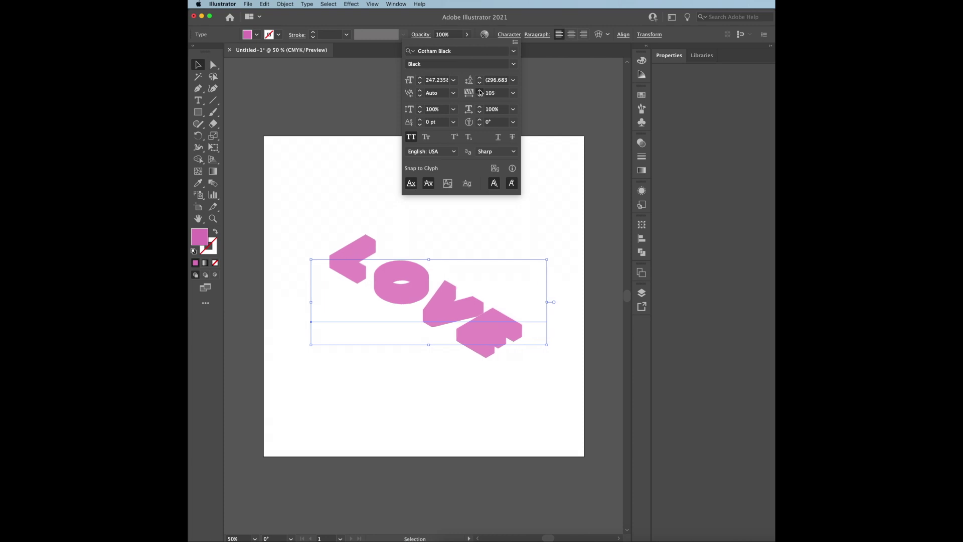
Step: Apply the wider tracking to the 3D LOVE and select the expanded letter shapes
left_click(668, 339)
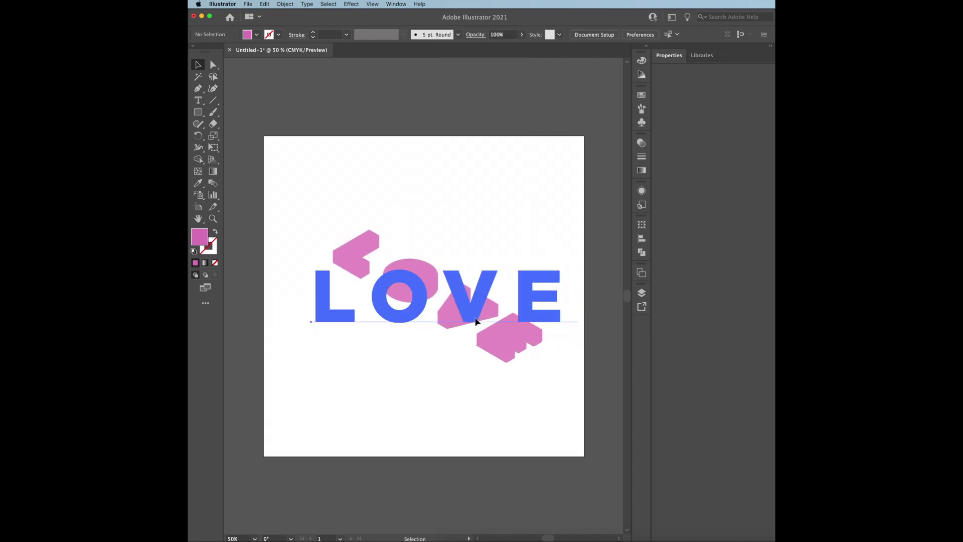
left_click(555, 367)
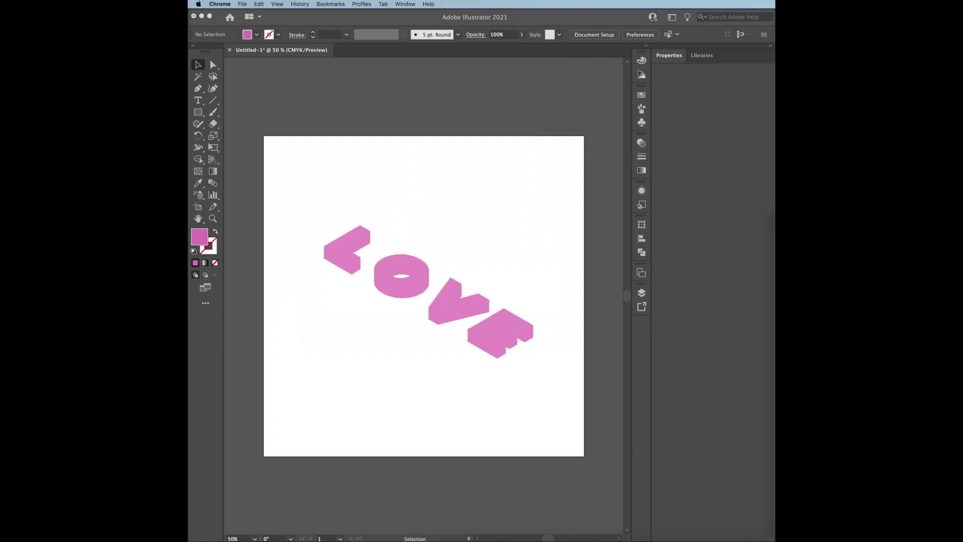
left_click(487, 293)
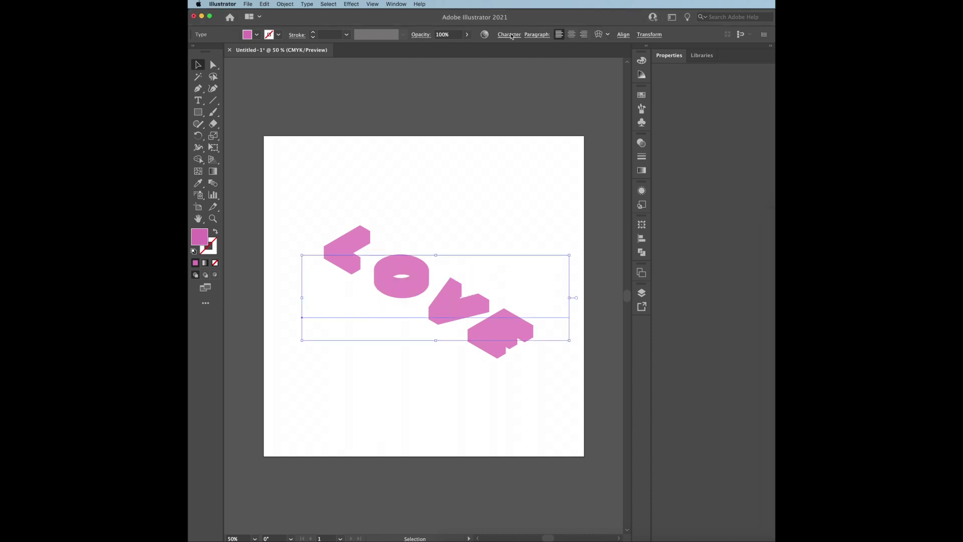
left_click(510, 34)
left_click(532, 240)
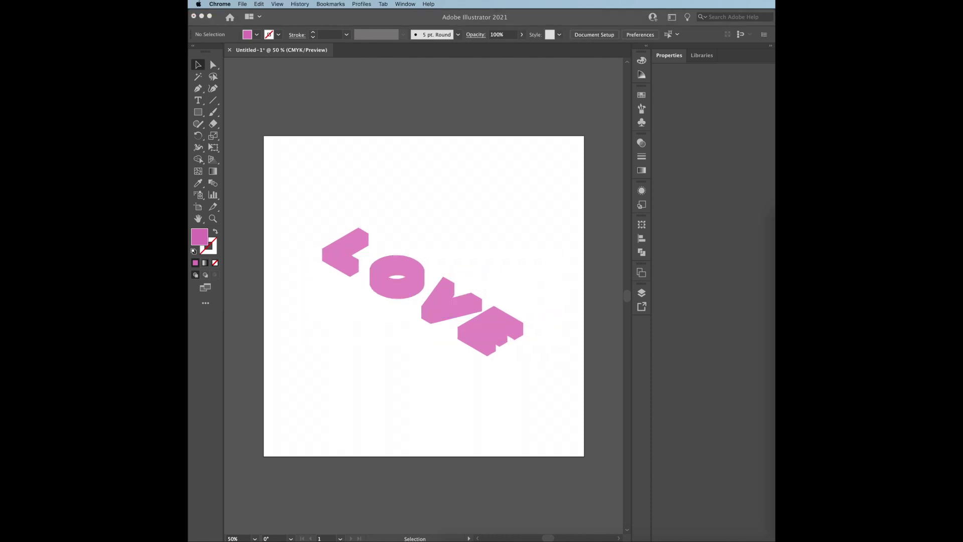
left_click(429, 251)
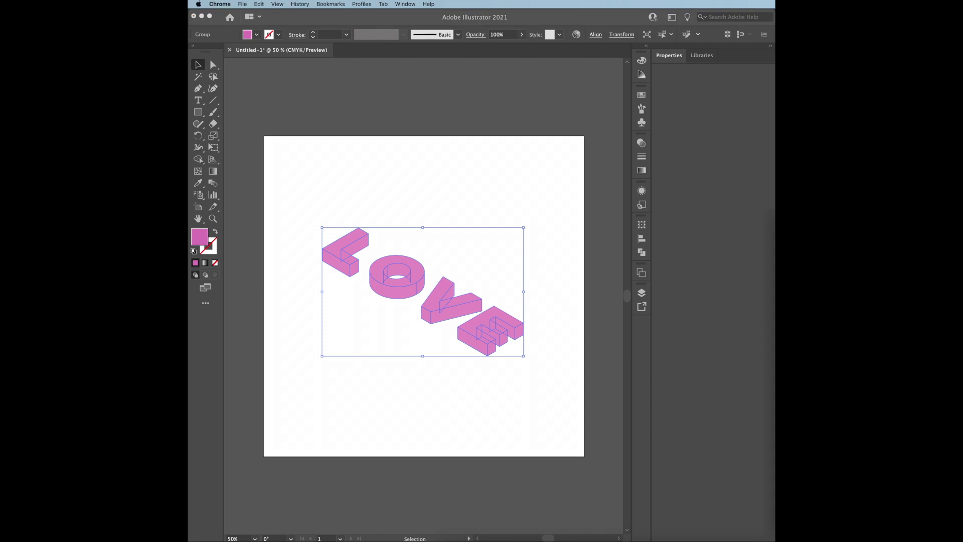
Step: Trim the LOVE group into separate non-overlapping faces with Pathfinder
left_click(456, 297)
left_click(642, 191)
left_click(642, 293)
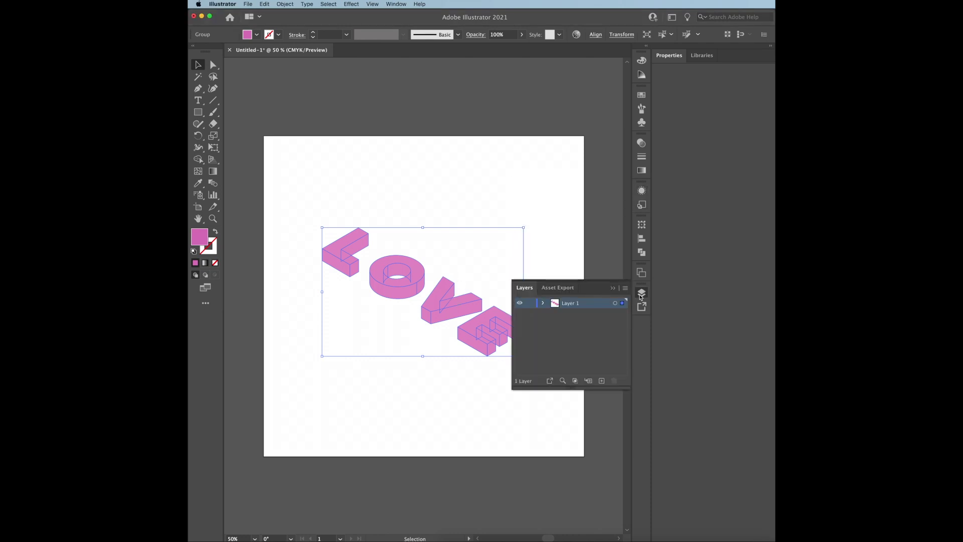
left_click(642, 253)
left_click(548, 272)
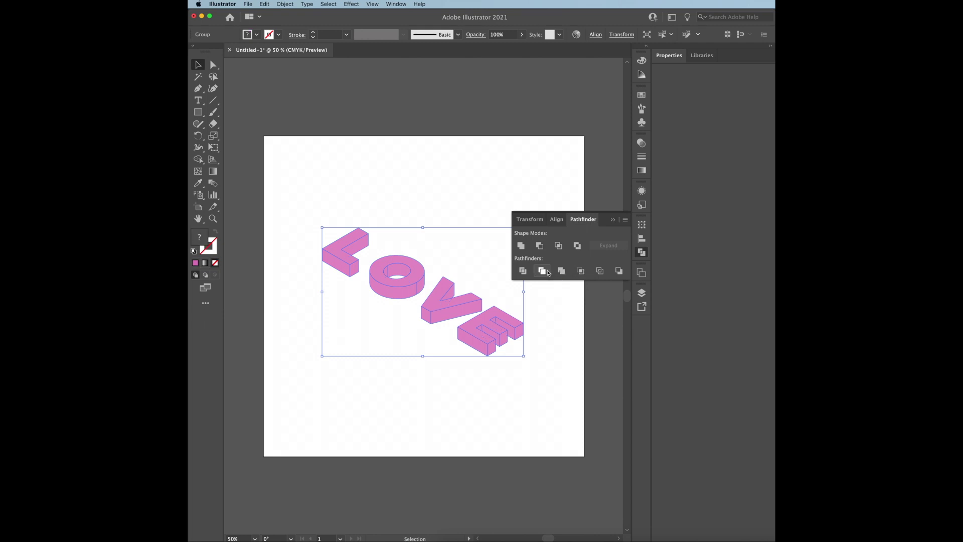
left_click(617, 315)
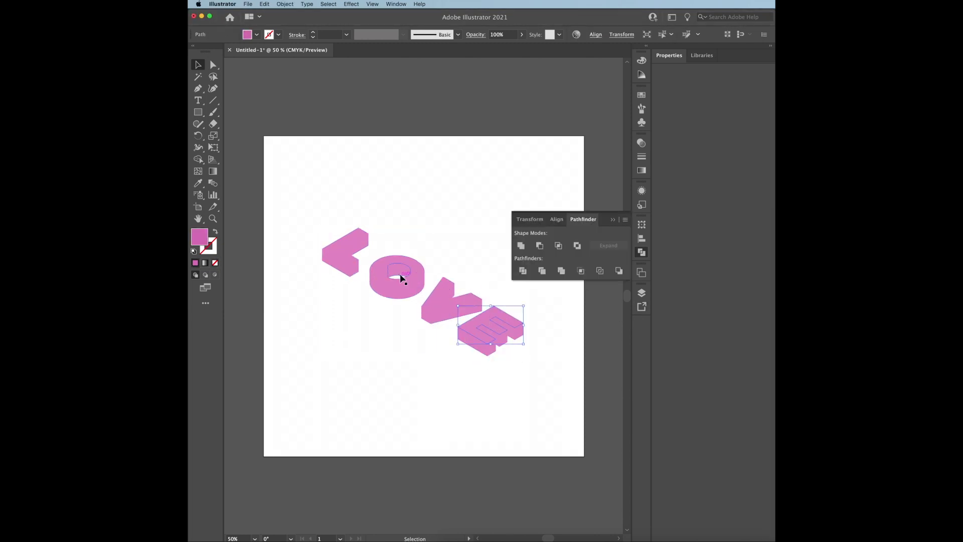
left_click(467, 299)
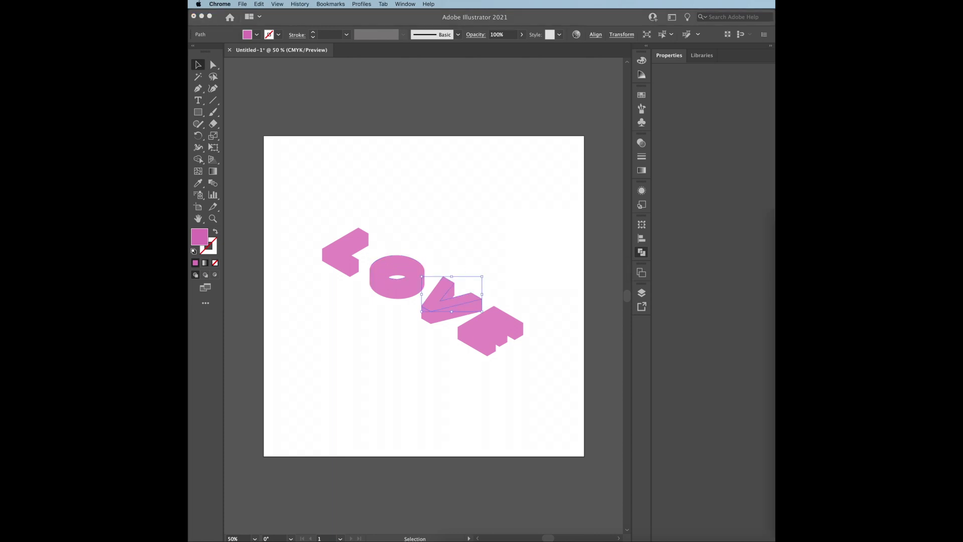
Step: Select all of the trimmed LOVE letter faces
left_click(672, 34)
left_click(687, 56)
left_click(445, 279)
left_click(347, 261)
left_click(386, 271, "shift")
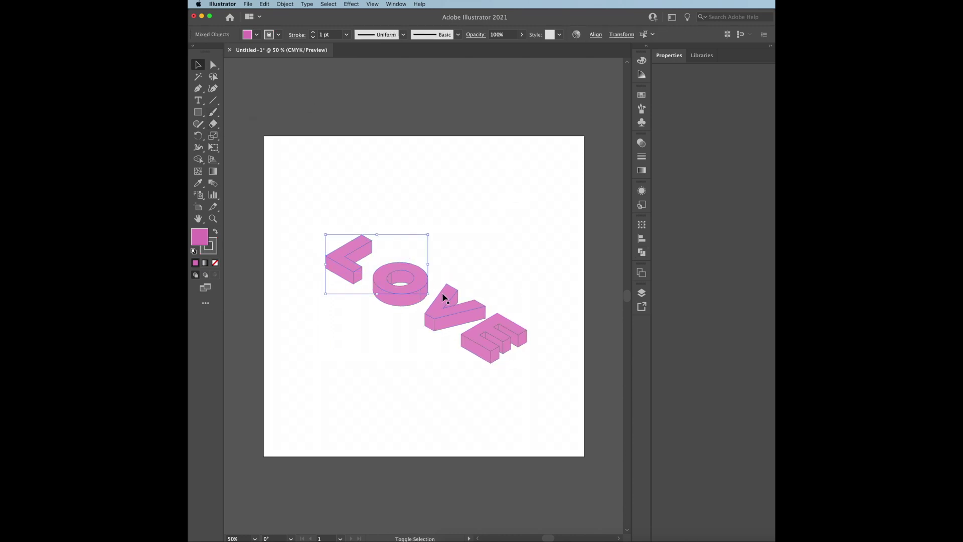
left_click(444, 297, "shift")
Step: Give the L, O, V and E faces a thin 1 pt dark outline and zoom in
left_click(496, 329, "shift")
left_click(347, 261)
left_click(401, 291, "shift")
left_click(441, 301, "shift")
left_click(499, 326, "shift")
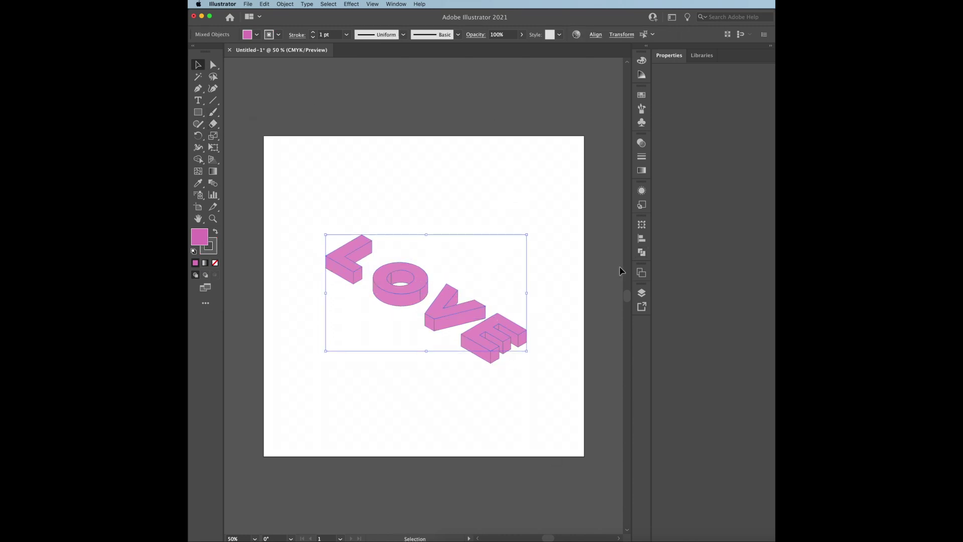
left_click(641, 293)
key("super+1")
left_click(283, 125)
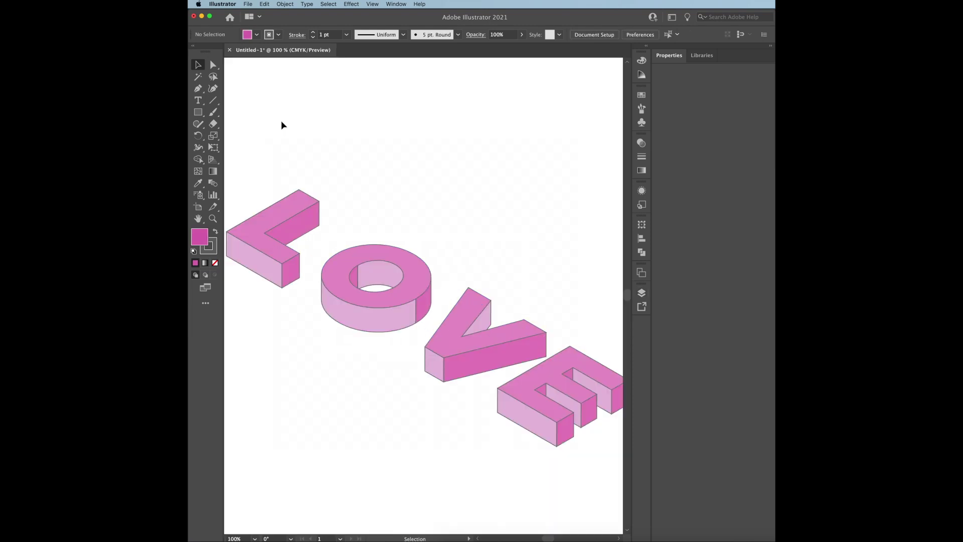
Step: Zoom out and sample a matching pink onto the V's inner triangle face
key("super+minus")
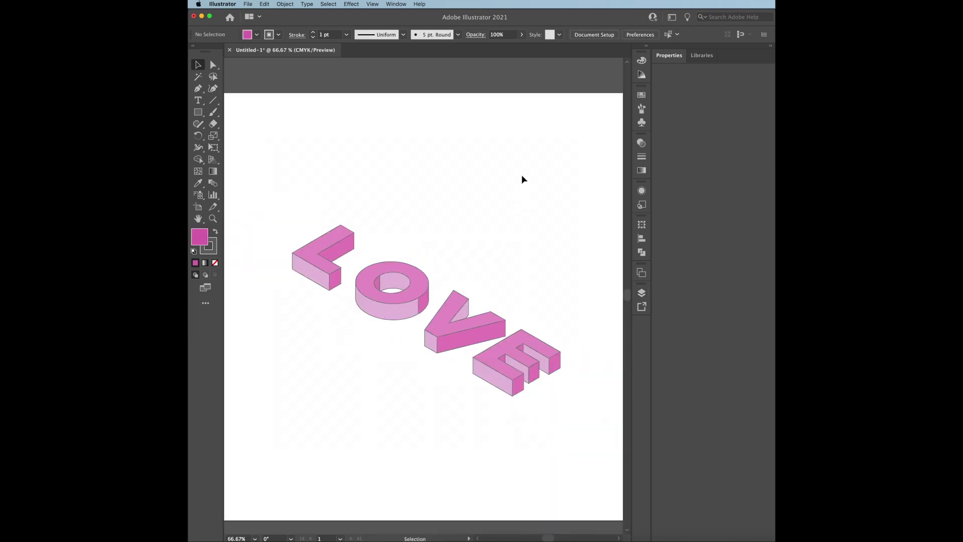
left_click(463, 318)
left_click(317, 131)
left_click(392, 282)
left_click(336, 255)
left_click(459, 311)
key("i")
left_click(363, 274)
key("v")
Step: Copy the light pink onto the V's front face
left_click(454, 344)
key("i")
left_click(495, 374)
key("v")
left_click(270, 112)
Step: Copy the light pink onto the O's right side face
left_click(424, 301)
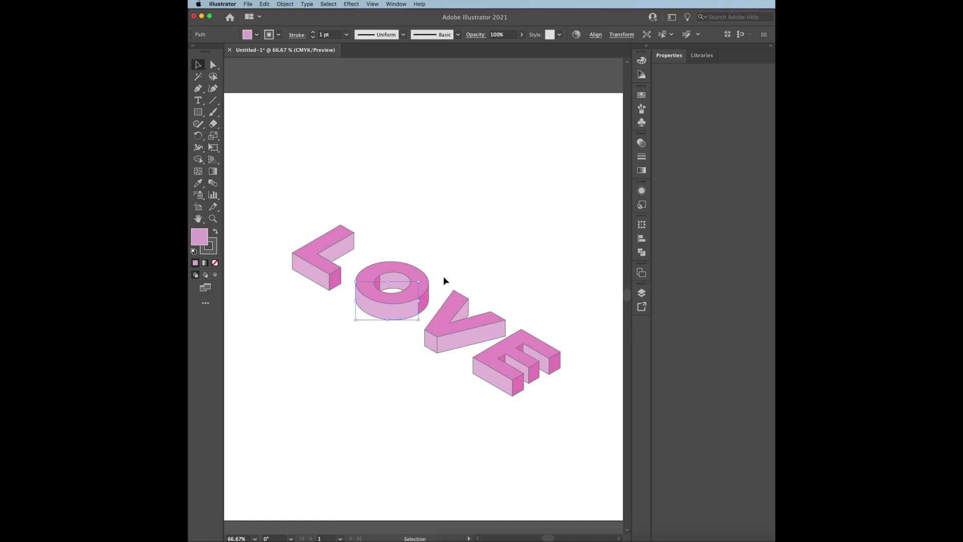
left_click(202, 186)
left_click(392, 311)
key("v")
left_click(242, 112)
left_click(505, 358)
left_click(558, 411)
Step: Give the O's inner hole wall and the L's end face the light pink
left_click(379, 288)
key("i")
left_click(391, 311)
key("v")
left_click(278, 118)
left_click(339, 281)
key("i")
left_click(321, 254)
key("v")
left_click(262, 123)
Step: Copy the light pink onto the E's front face
left_click(533, 381)
left_click(198, 182)
left_click(494, 379)
key("v")
left_click(369, 230)
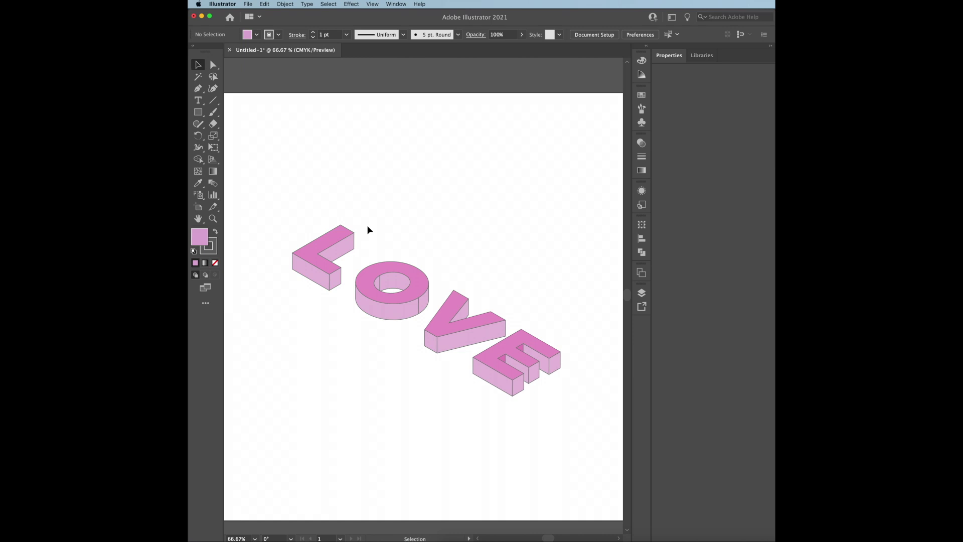
Step: Give the O's inner wall and the V's inner face the darker pink
left_click(392, 281)
key("i")
left_click(517, 338)
key("v")
left_click(383, 233)
left_click(459, 308)
left_click(200, 189)
left_click(526, 345)
key("v")
left_click(303, 146)
Step: Undo the last two colour changes and give the E's notch face the lighter pink
key("super+z")
key("super+z")
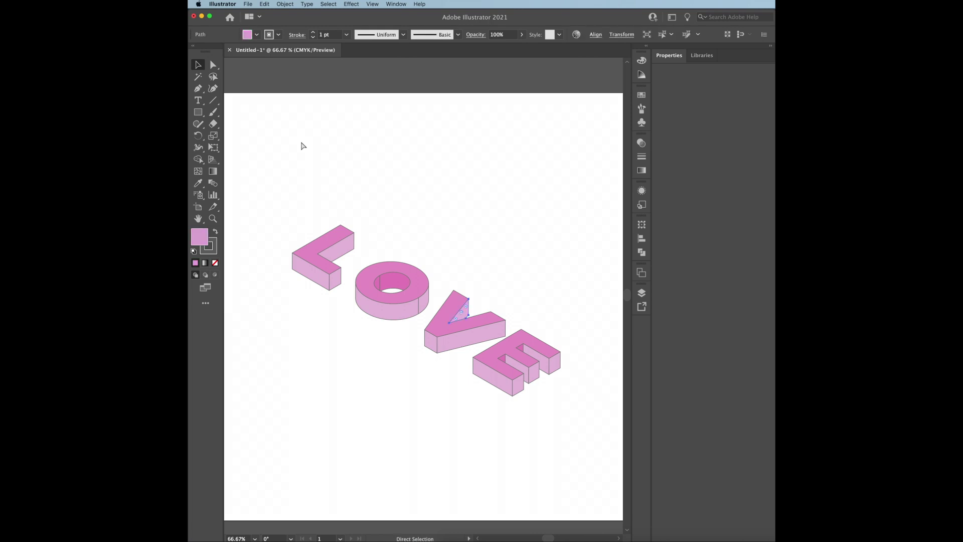
key("super+z")
left_click(503, 360)
key("i")
left_click(499, 374)
key("v")
left_click(302, 146)
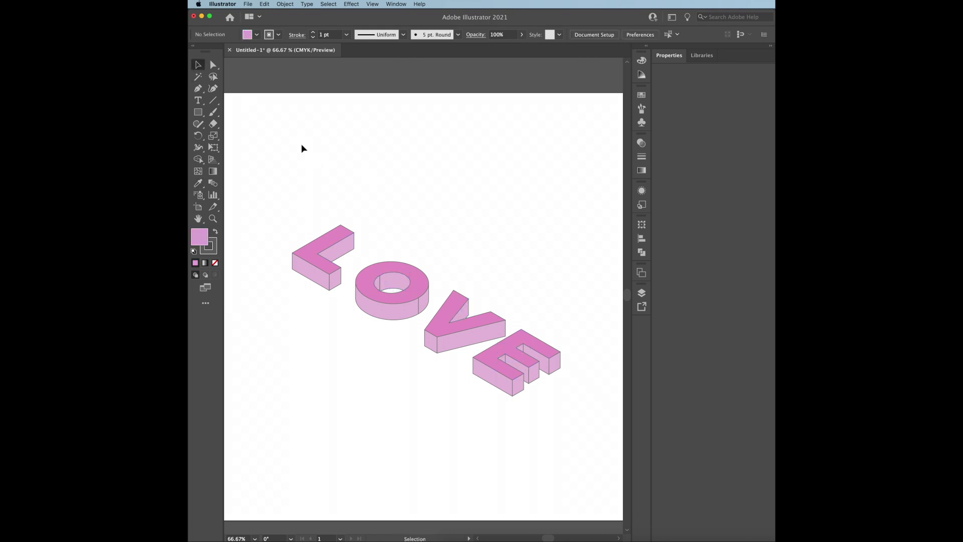
Step: Check the fill of the L's small front face in the colour mixer
left_click(336, 281)
left_click(247, 34, "shift")
left_click(426, 213)
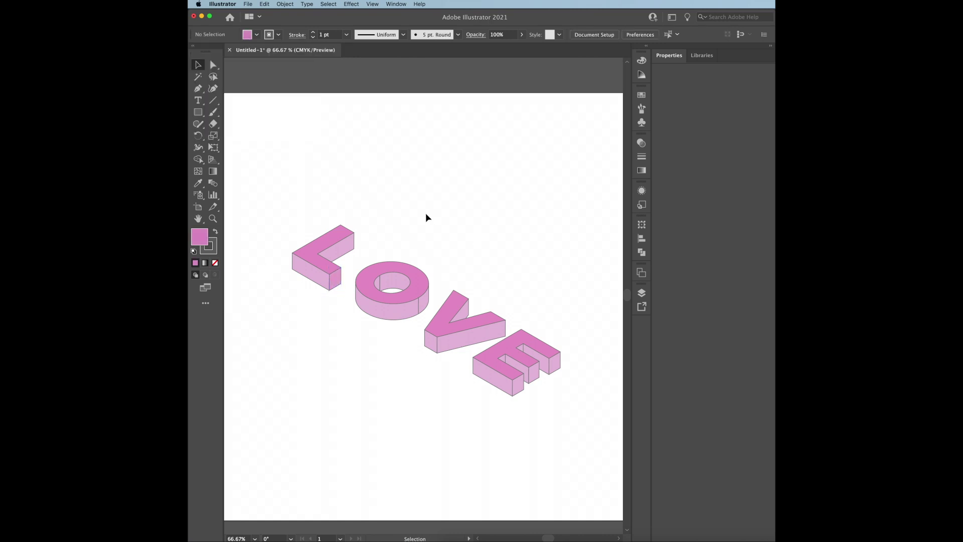
double_click(378, 287)
double_click(260, 124)
Step: Copy the V top face's darker pink onto the V's lower-leg end face
left_click(433, 339)
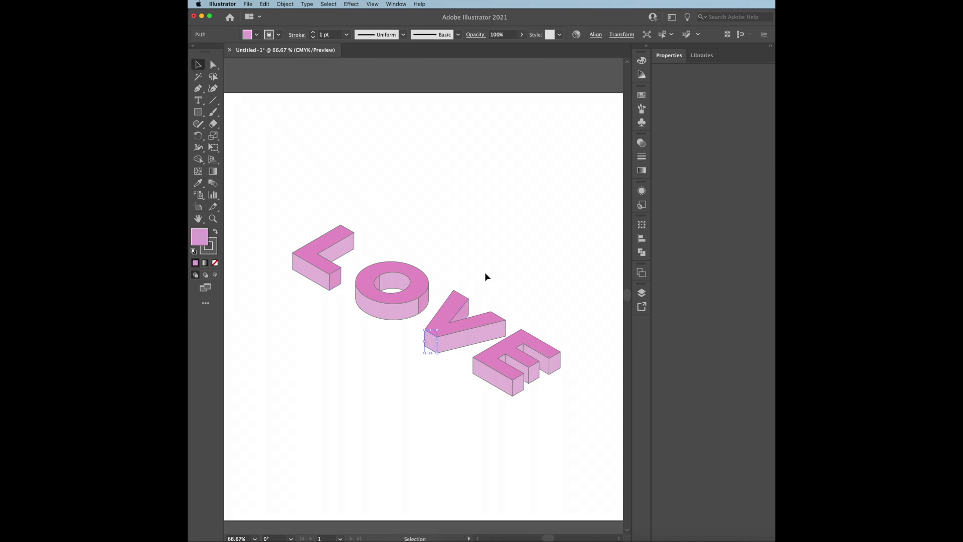
key("i")
left_click(427, 306)
key("v")
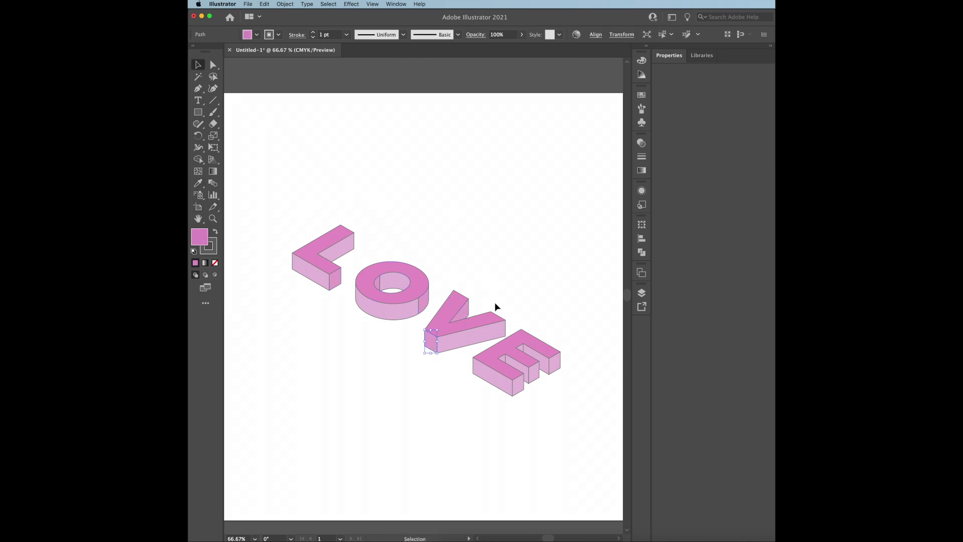
Step: Give the E's end faces and inner face the darker pink
left_click(522, 389)
left_click(534, 374, "shift")
key("i")
left_click(422, 294)
left_click(199, 66)
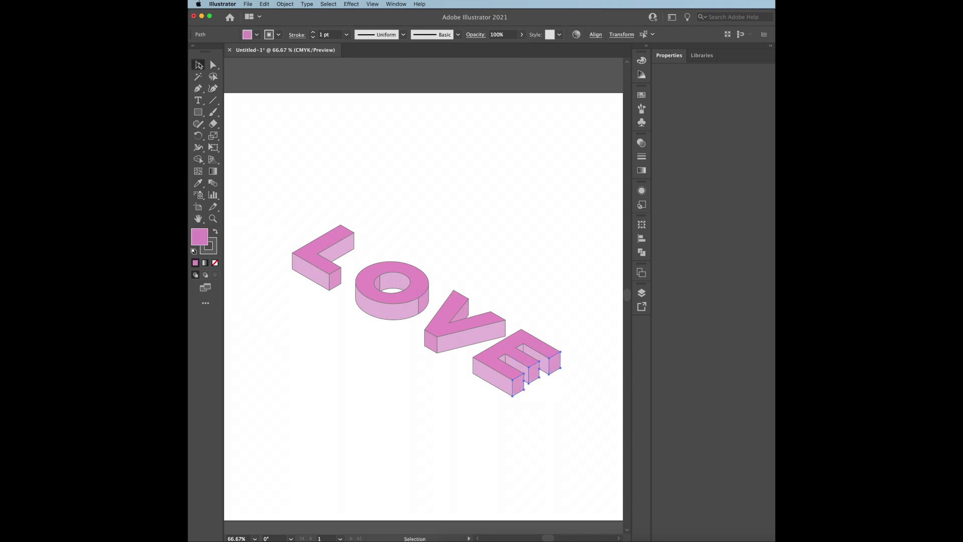
left_click(511, 354)
key("i")
left_click(459, 317)
left_click(196, 70)
left_click(277, 138)
Step: Clear the selection, then drag-select all the LOVE letters
left_click(323, 236)
left_click(304, 148)
key("super+Tab")
key("super+Tab")
left_click_drag(307, 197, 562, 435)
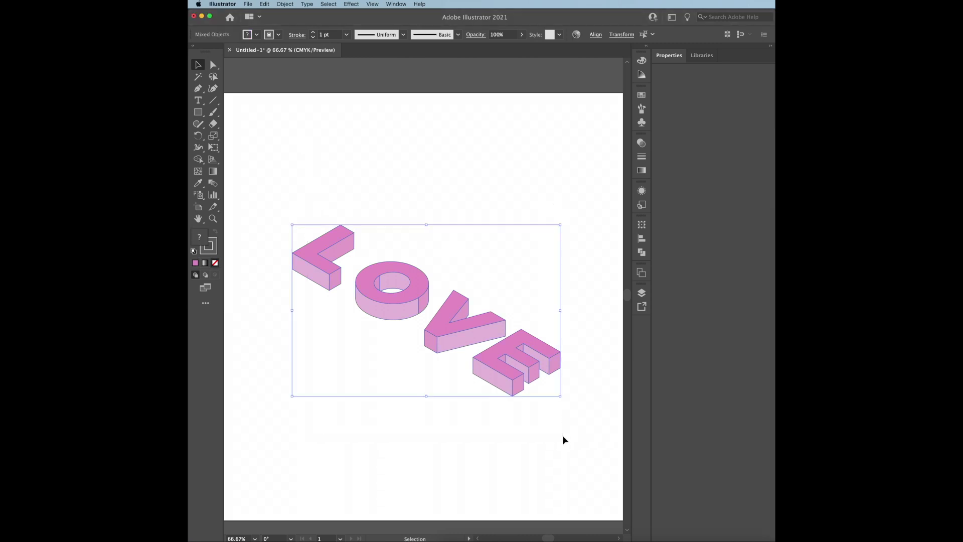
Step: Copy the LOVE letter top faces onto a new layer
left_click(567, 424)
left_click_drag(329, 276, 520, 388)
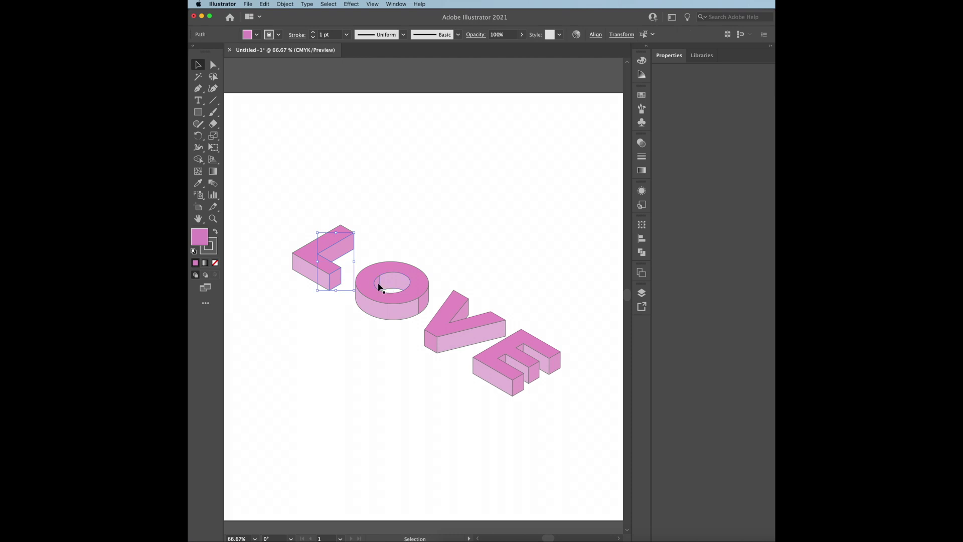
left_click(497, 352)
left_click(642, 293)
left_click(613, 289)
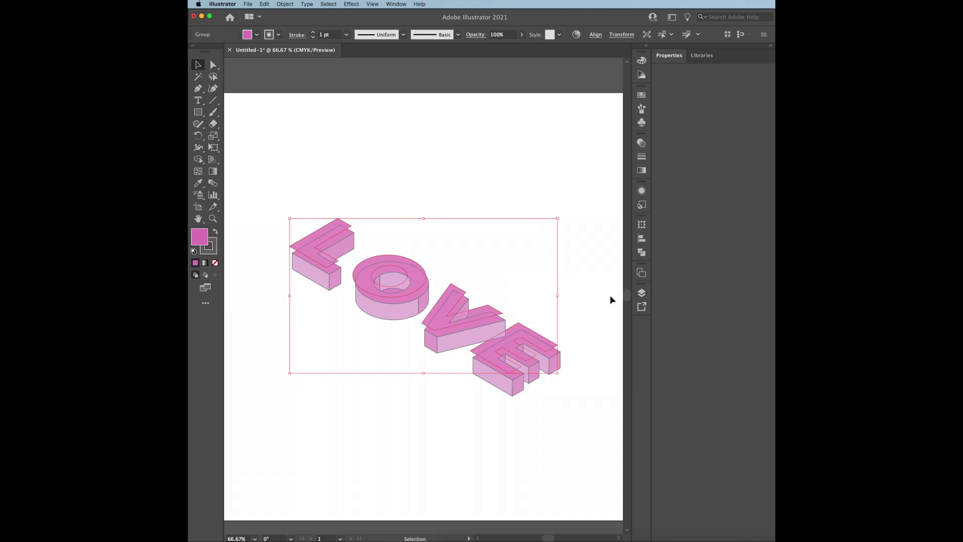
Step: Fill the copied tops black and drag them down behind the pink letters
left_click(247, 34, "shift")
left_click(200, 104)
left_click(408, 184)
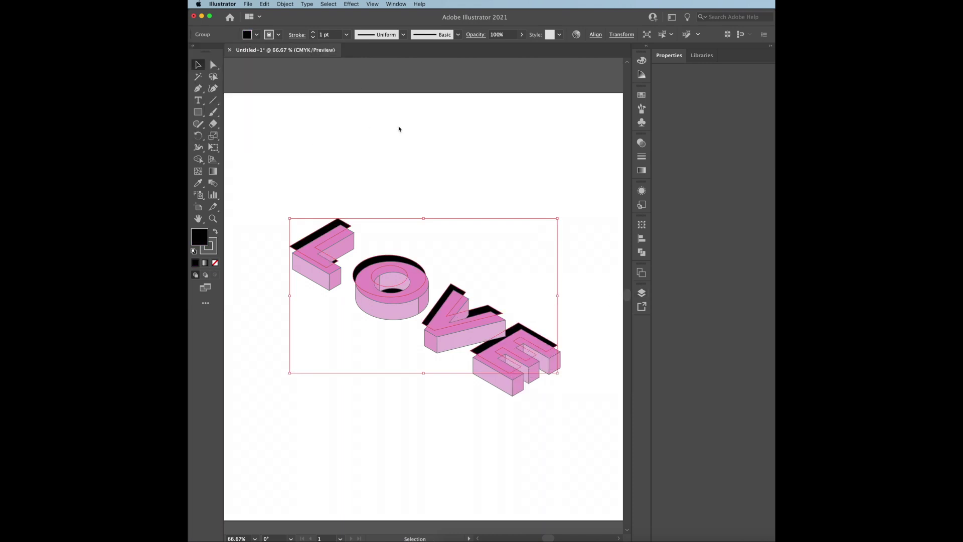
left_click_drag(534, 318, 535, 340)
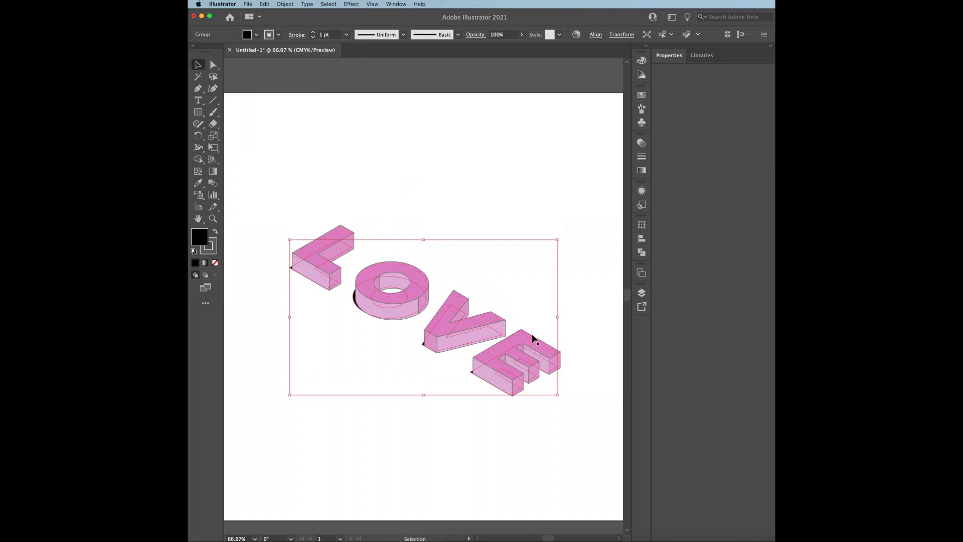
Step: Select everything on the black shadow layer
key("super+Tab")
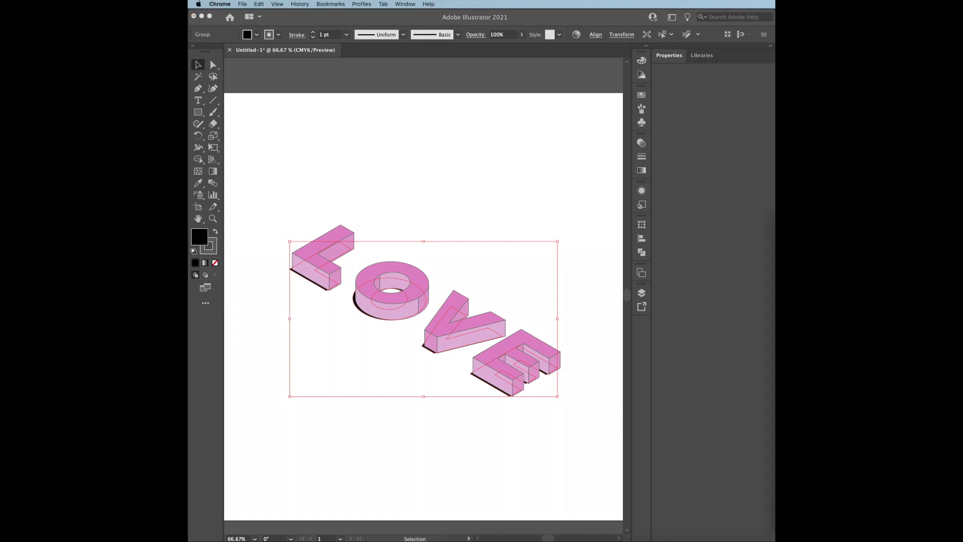
left_click(525, 368)
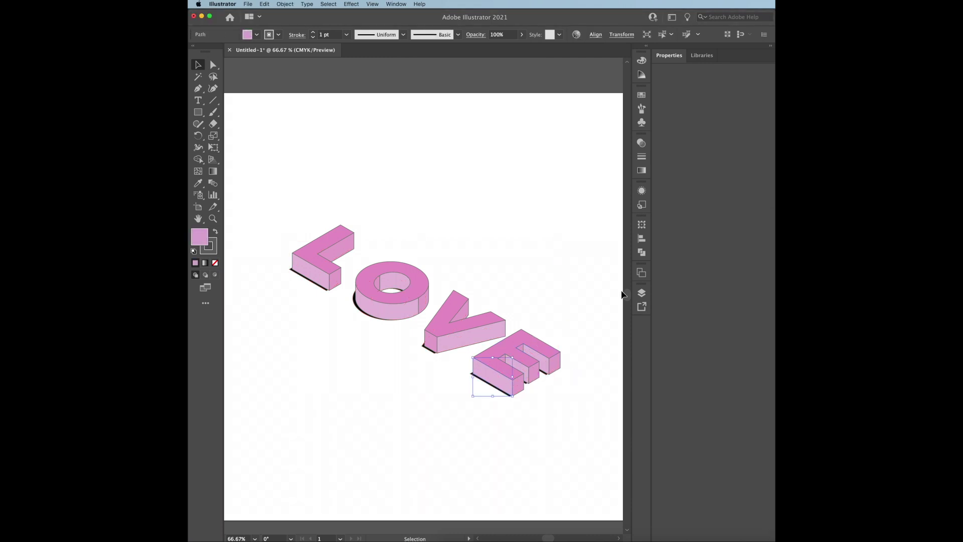
left_click(642, 293)
key("super+a")
left_click(613, 291)
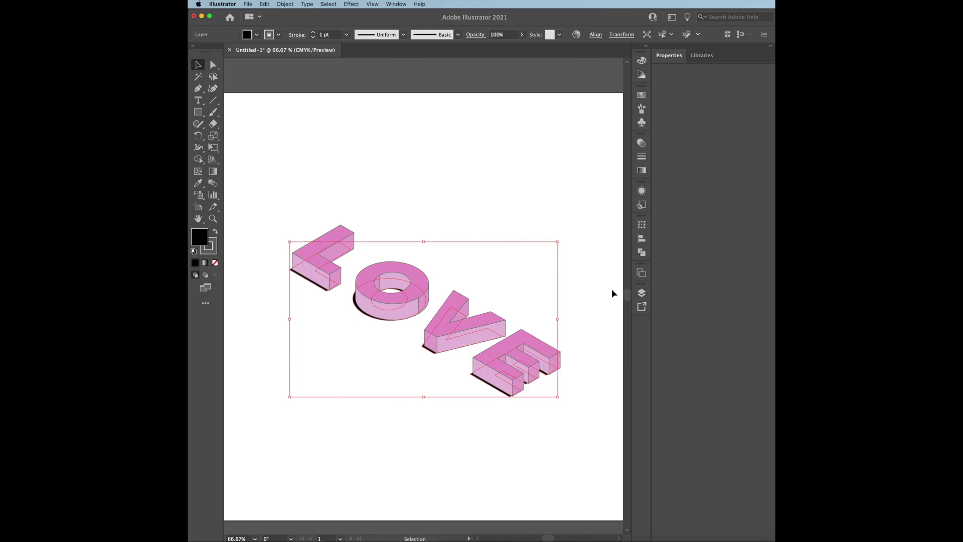
key("super+Tab")
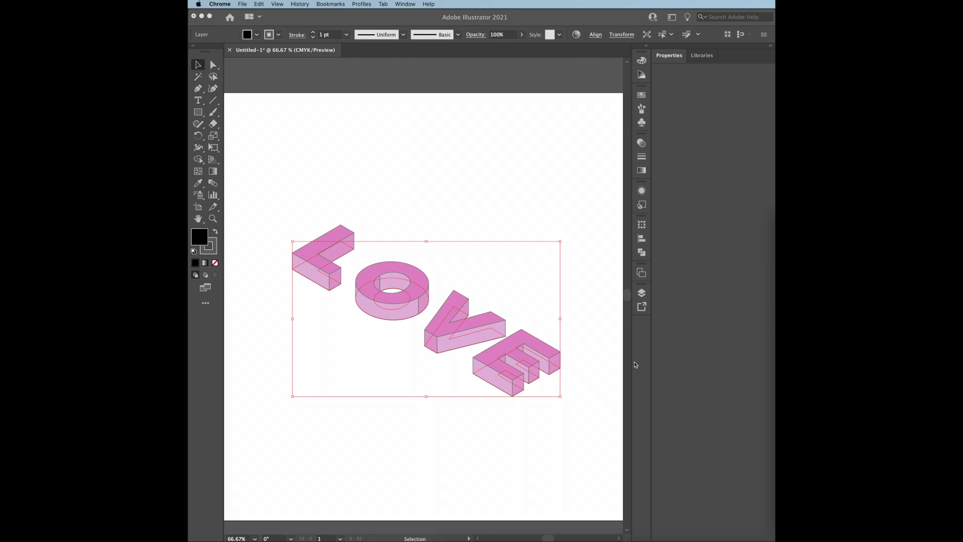
left_click(351, 4)
Step: Apply a Transform effect with 100 copies offset 0.1 px horizontally and vertically
left_click(482, 100)
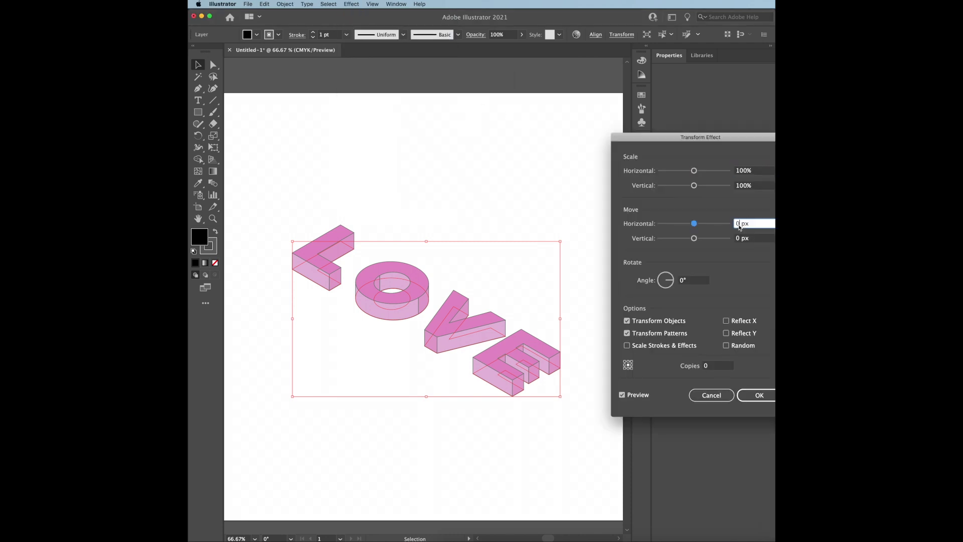
key("Tab")
left_click(708, 366)
type("30")
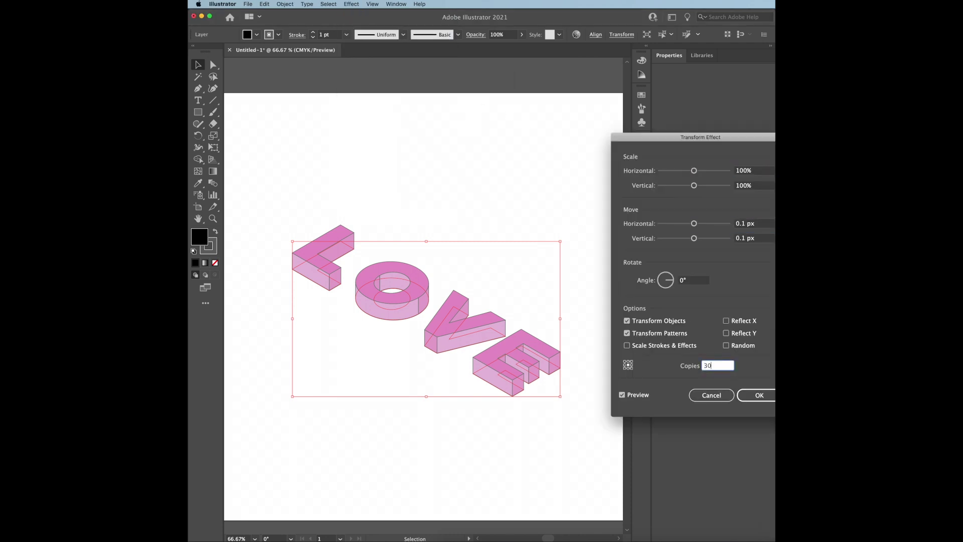
type("100")
left_click(757, 238)
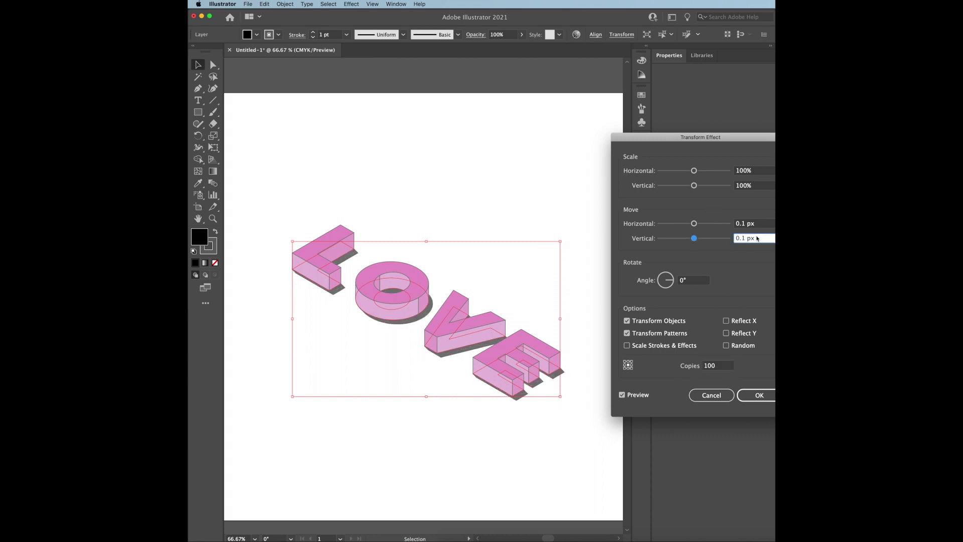
key("super+Tab")
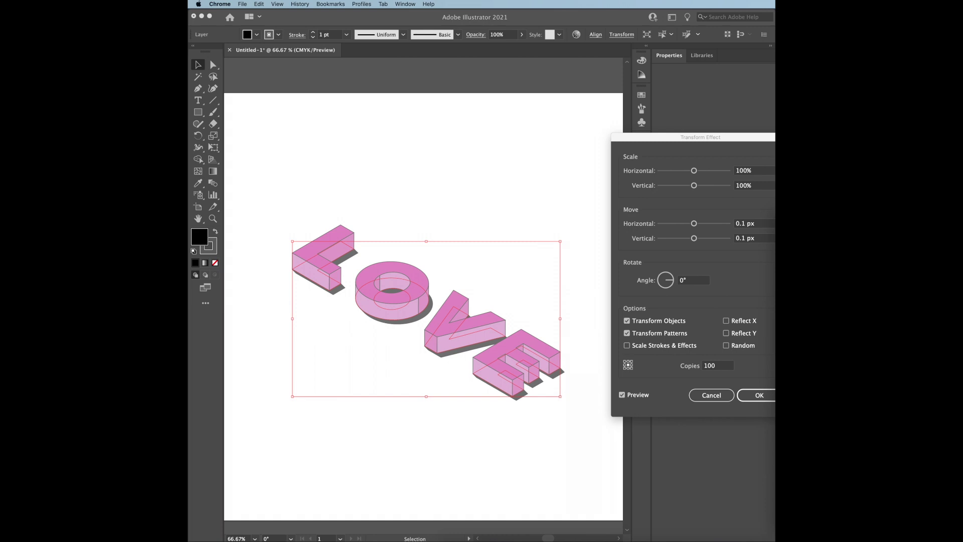
key("super+Tab")
left_click(755, 224)
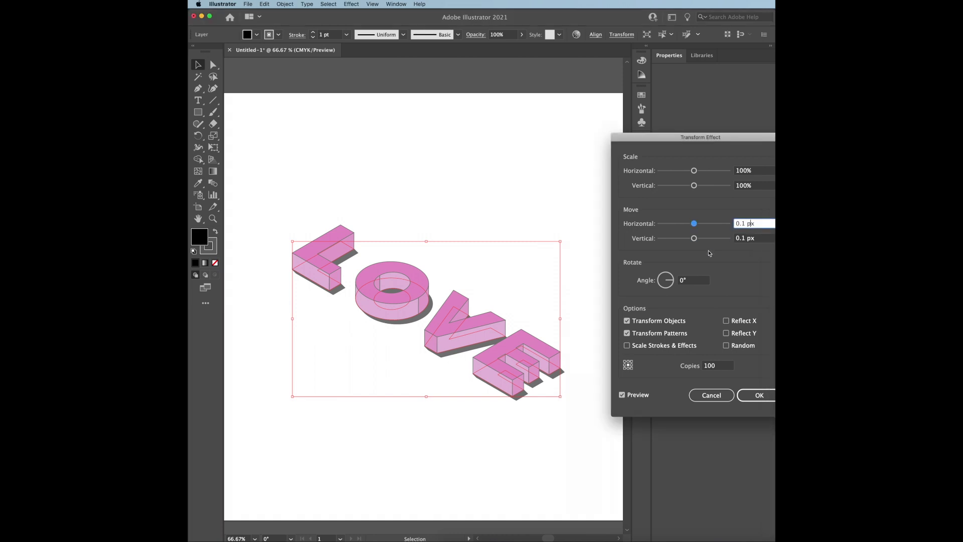
left_click_drag(695, 239, 699, 240)
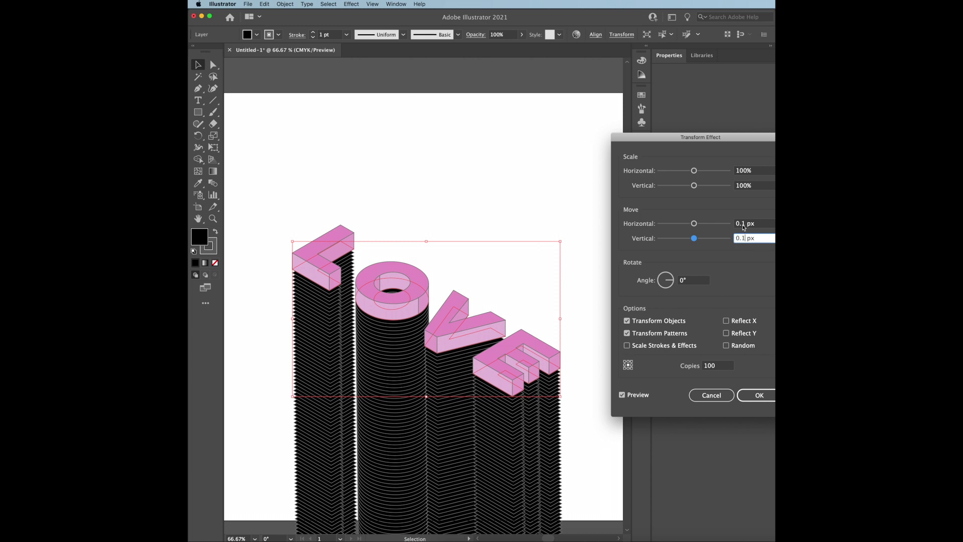
left_click(743, 226)
left_click(742, 240)
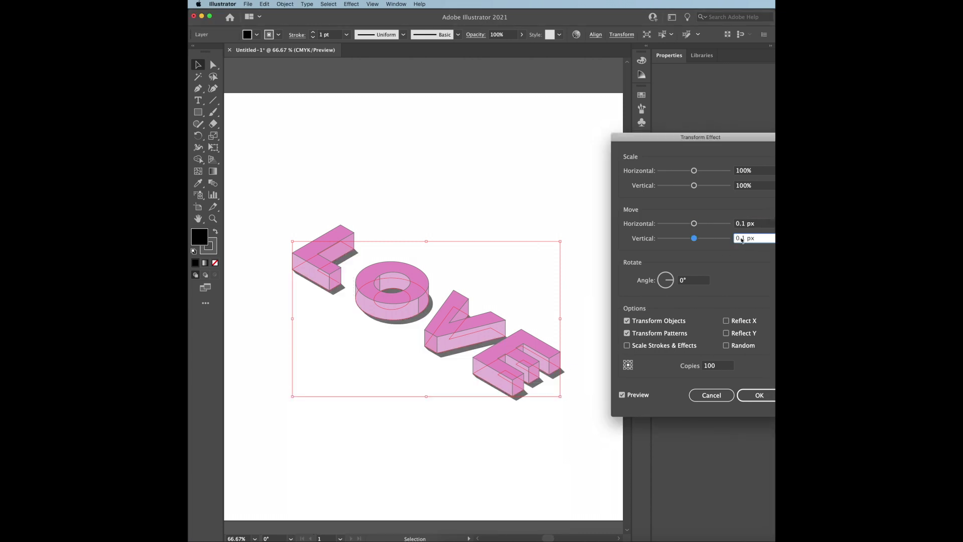
left_click(759, 394)
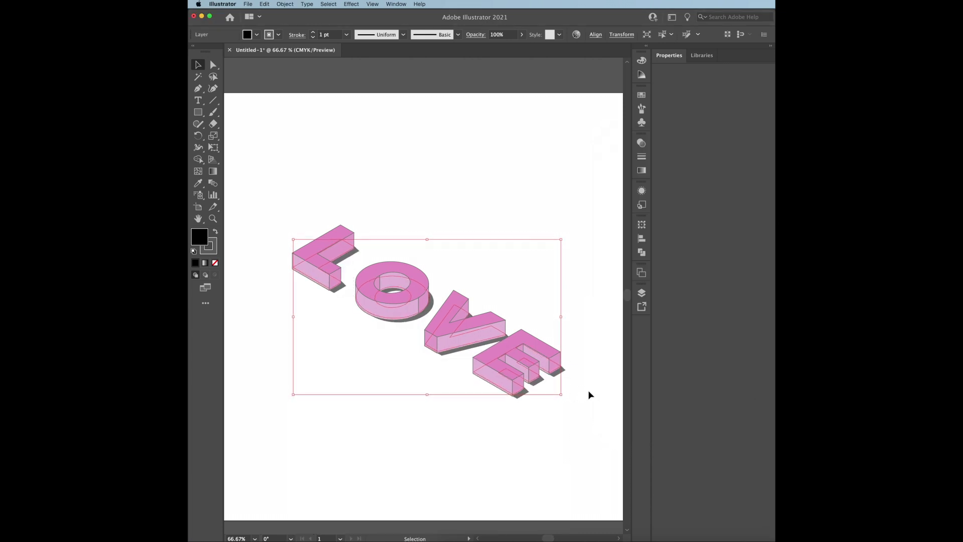
Step: Remove the shadow's outline and try red, then light pink, as its fill
key("super+Tab")
key("super+Tab")
left_click(257, 34)
left_click(195, 53)
left_click(384, 126)
left_click(321, 248)
left_click(256, 34)
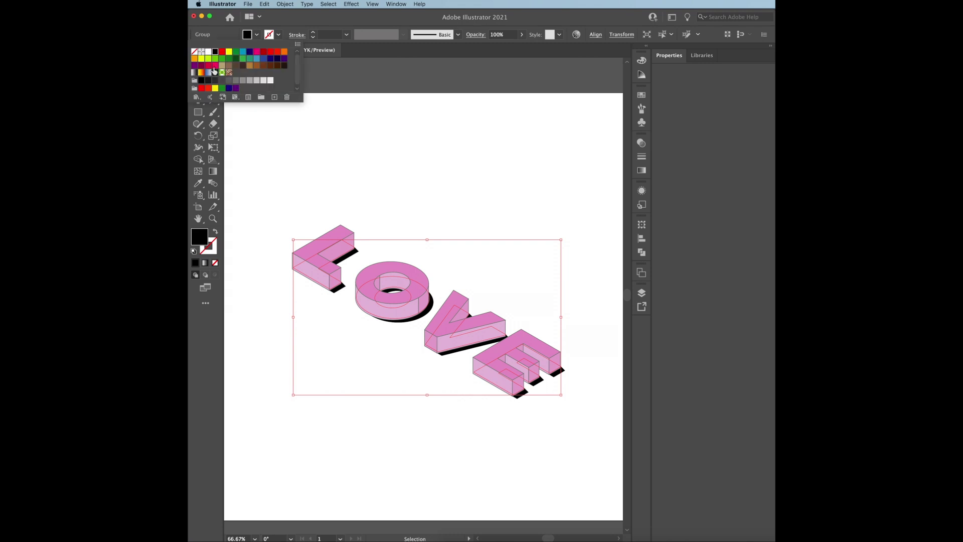
left_click(216, 59)
left_click(247, 34, "shift")
left_click_drag(259, 113, 289, 115)
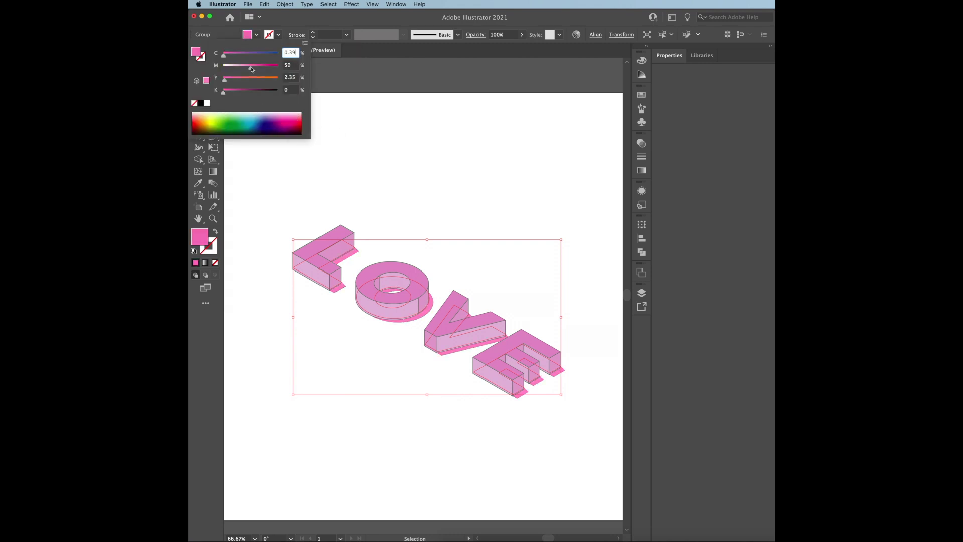
left_click(398, 159)
Step: Deepen the pink of the shadow's fill
left_click(530, 383)
left_click(256, 34)
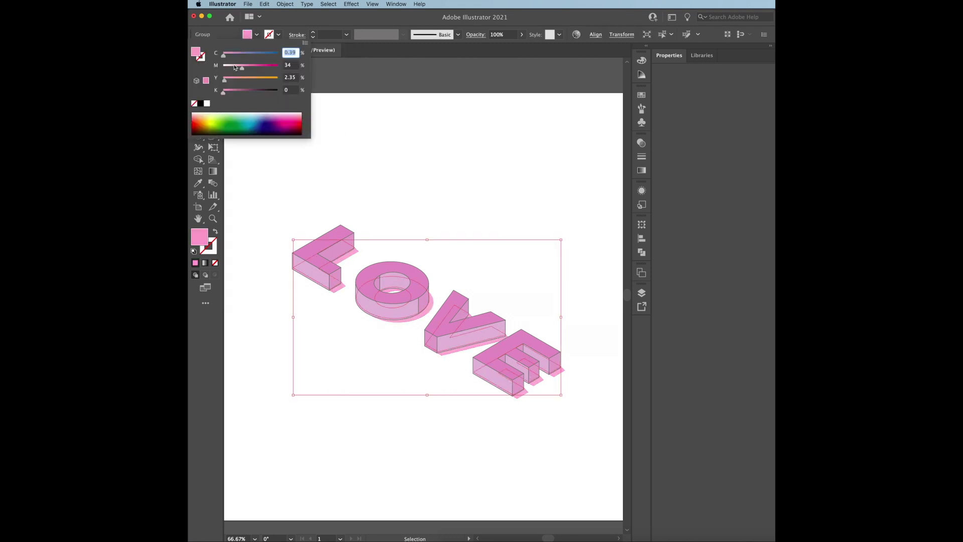
left_click_drag(251, 68, 259, 68)
left_click(423, 175)
left_click(543, 386)
left_click(247, 34, "shift")
left_click(440, 162)
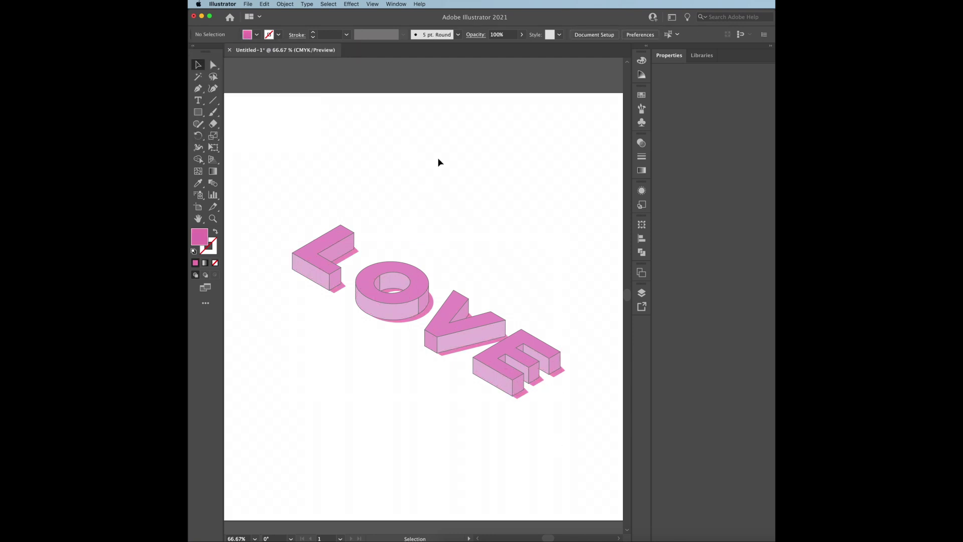
Step: Change the shadow's fill to grey and check the layers
left_click(551, 362)
left_click(256, 34)
left_click(266, 86)
left_click(363, 113)
left_click(417, 290)
left_click(642, 293)
Step: Select all letters and shadow and tint the outlines magenta
left_click_drag(298, 215, 576, 403)
left_click_drag(296, 192, 577, 377)
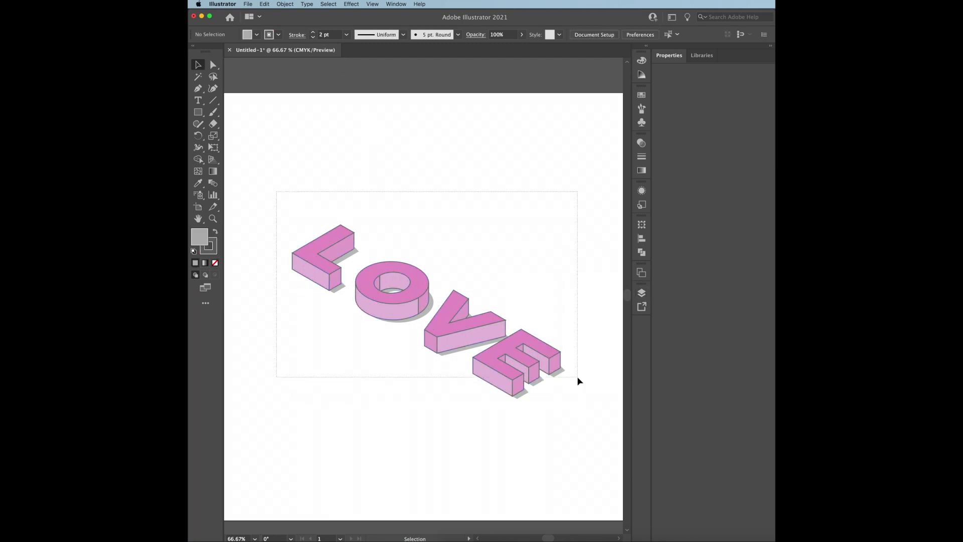
left_click(269, 34, "shift")
left_click(277, 115)
left_click(378, 145)
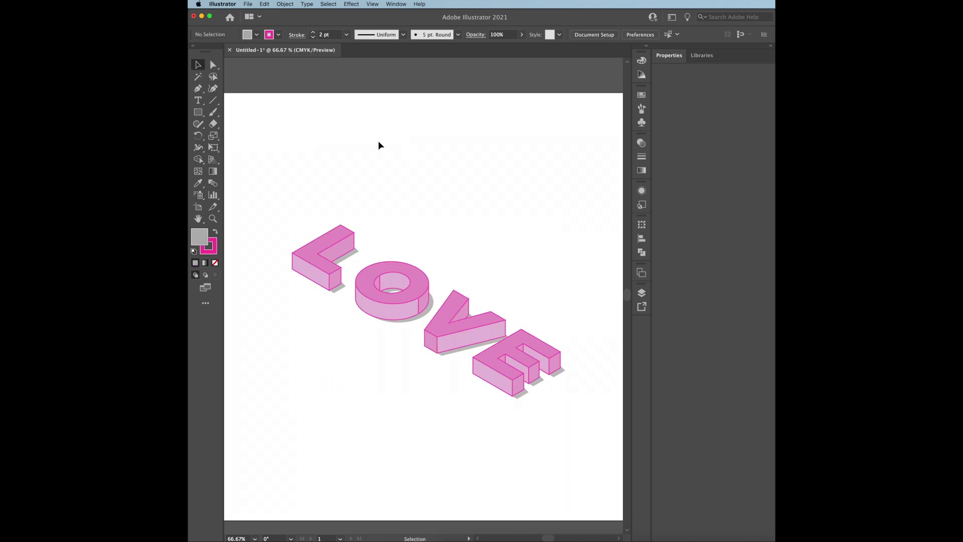
Step: Set the LOVE letter outlines to black
left_click_drag(293, 193, 577, 402)
left_click(279, 35)
left_click(216, 50)
left_click(393, 145)
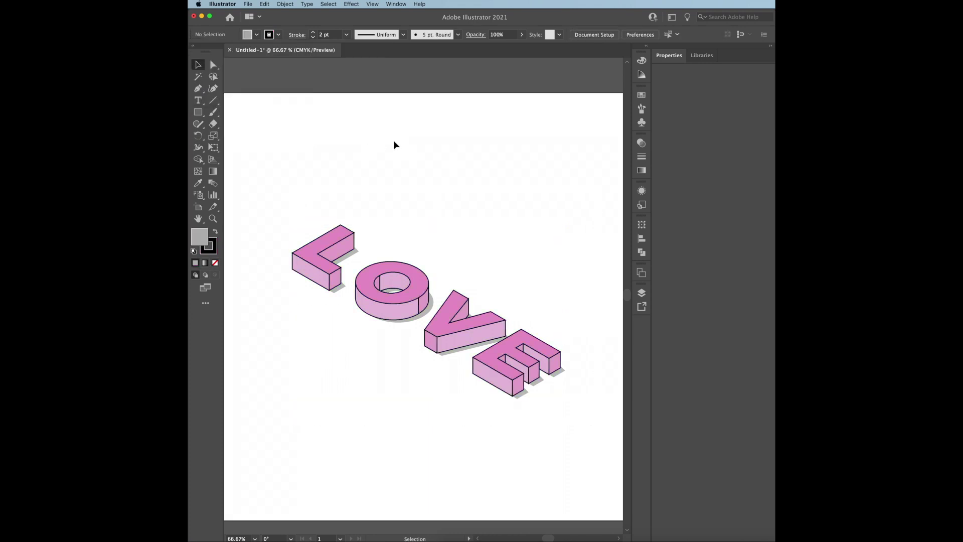
key("super+Tab")
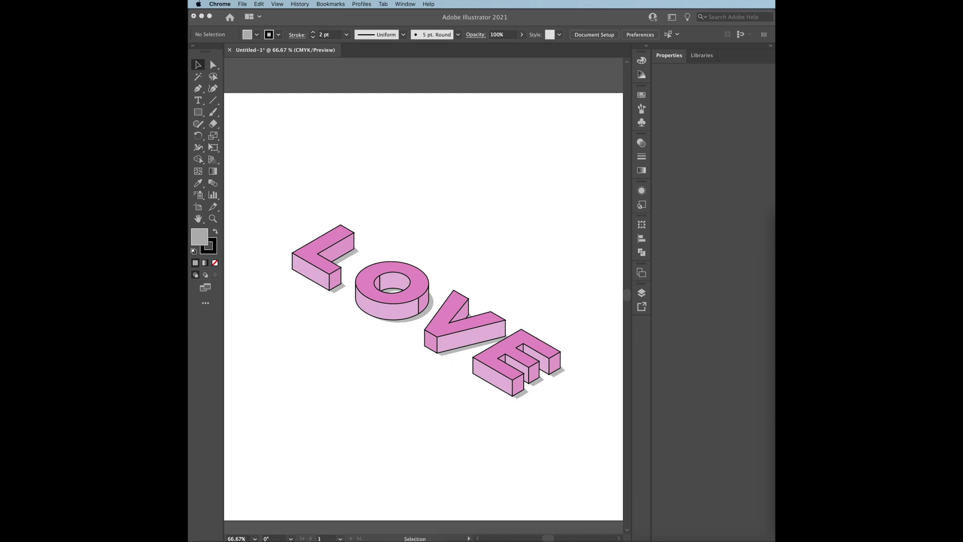
left_click(441, 247)
Step: Draw a magenta-filled rectangle covering the whole artboard
key("super+minus")
key("super+minus")
left_click(642, 292)
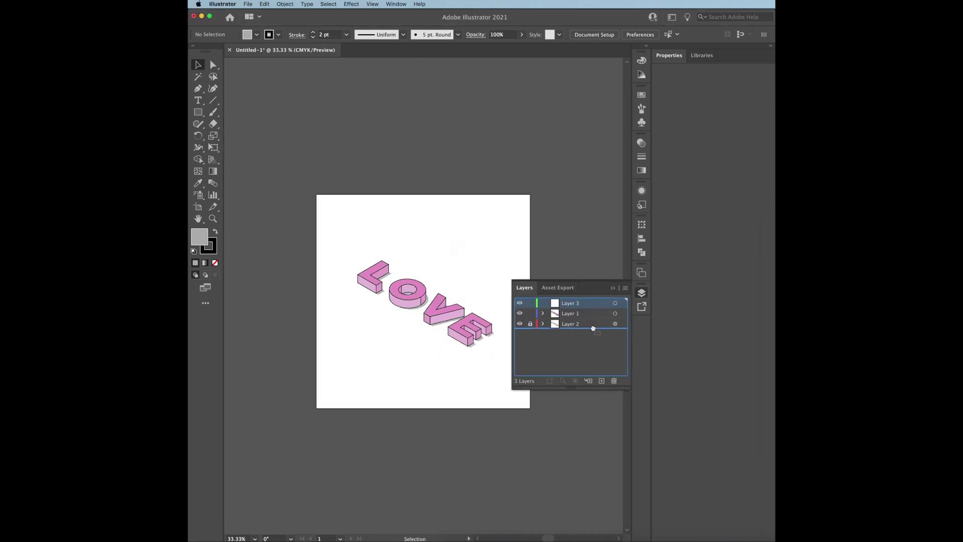
left_click(198, 112)
left_click(256, 34)
left_click(251, 50)
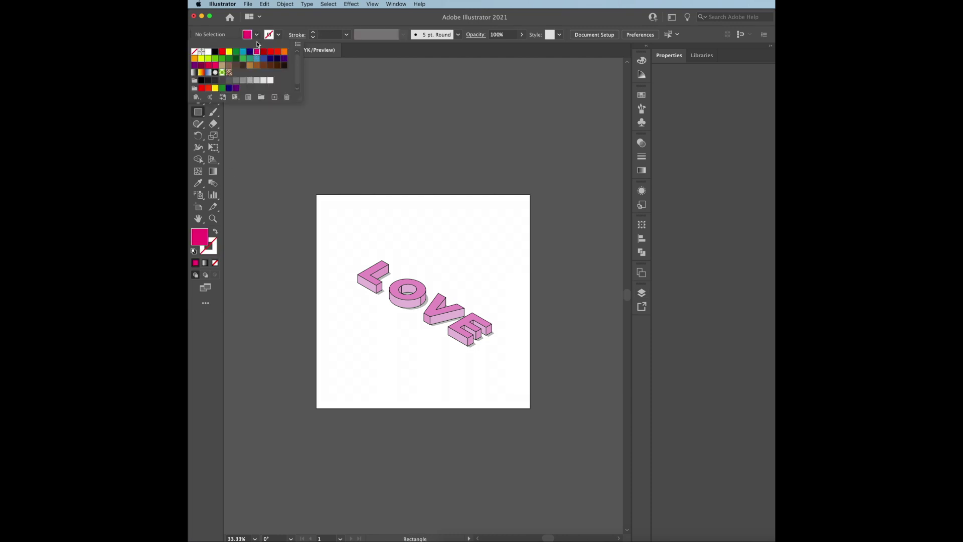
left_click_drag(299, 163, 564, 423)
Step: Lighten the rectangle's fill to a light pink by lowering magenta
left_click(257, 34)
left_click(196, 51, "shift")
left_click_drag(277, 65, 261, 66)
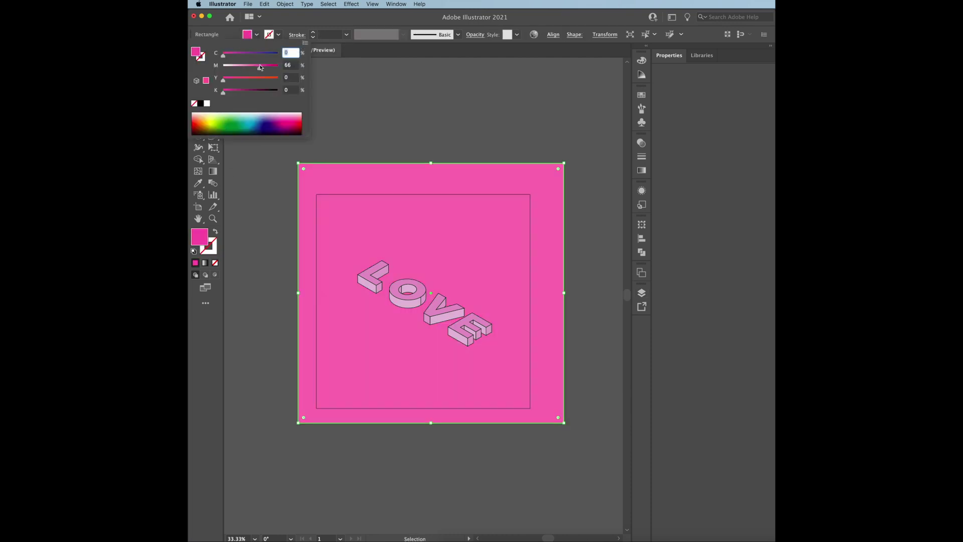
left_click(239, 66)
Step: Send the background rectangle to the bottom and lock its layer
right_click(499, 242)
left_click(642, 293)
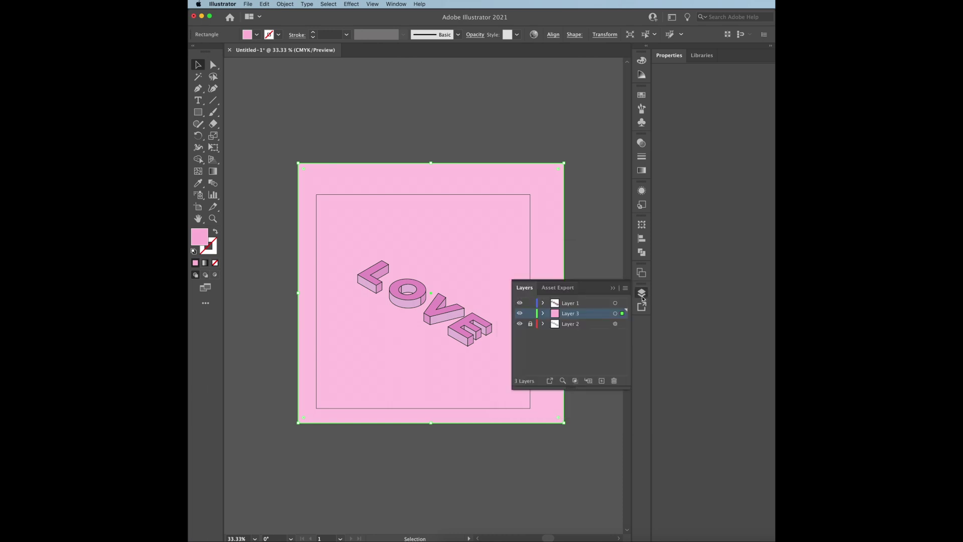
left_click(287, 108)
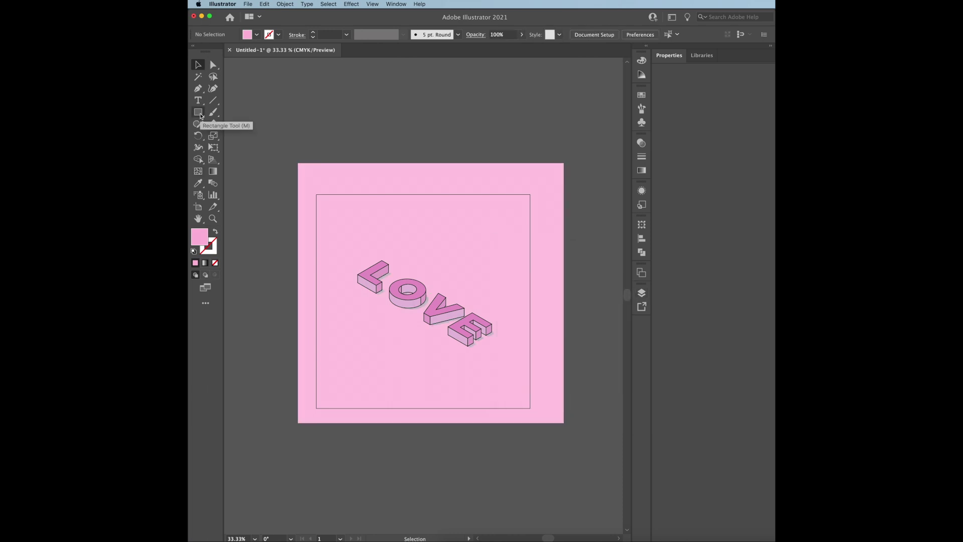
left_click(642, 292)
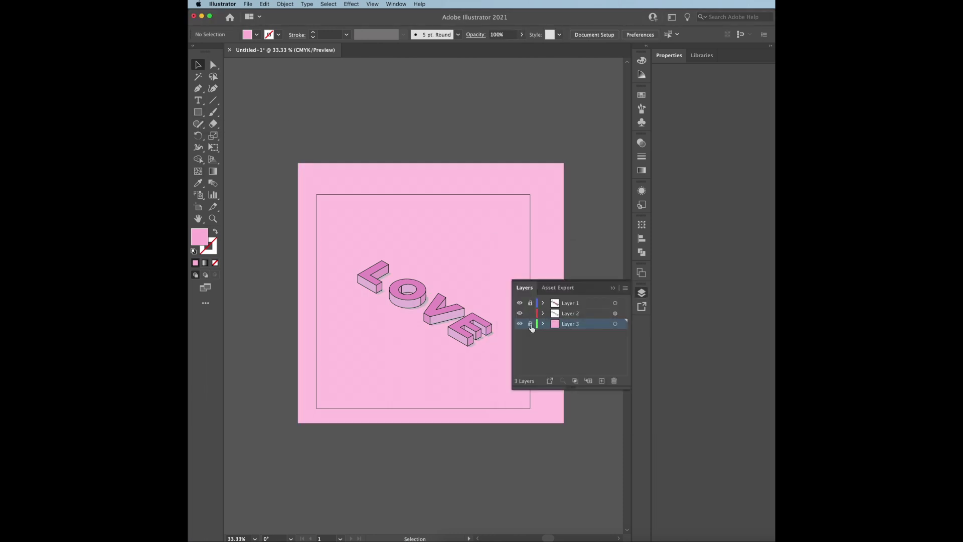
left_click(504, 338)
Step: Sample the letter colour and set its pink magenta to 35
left_click(477, 331)
key("i")
left_click(352, 226)
left_click(247, 34, "shift")
left_click_drag(223, 65, 243, 66)
key("Escape")
key("v")
left_click(266, 89)
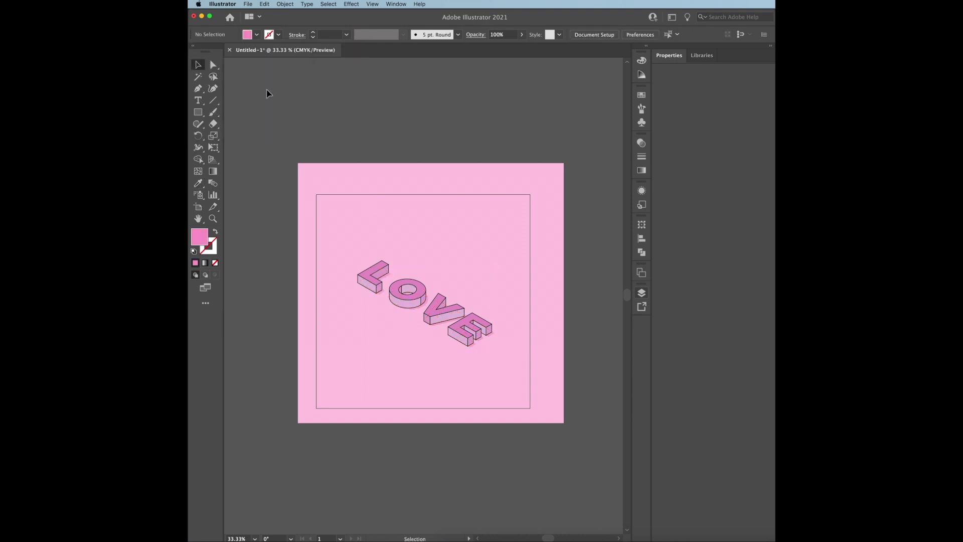
key("super+equal")
Step: Try adding a new fill to the LOVE group, then undo it
left_click(502, 346)
left_click(641, 190)
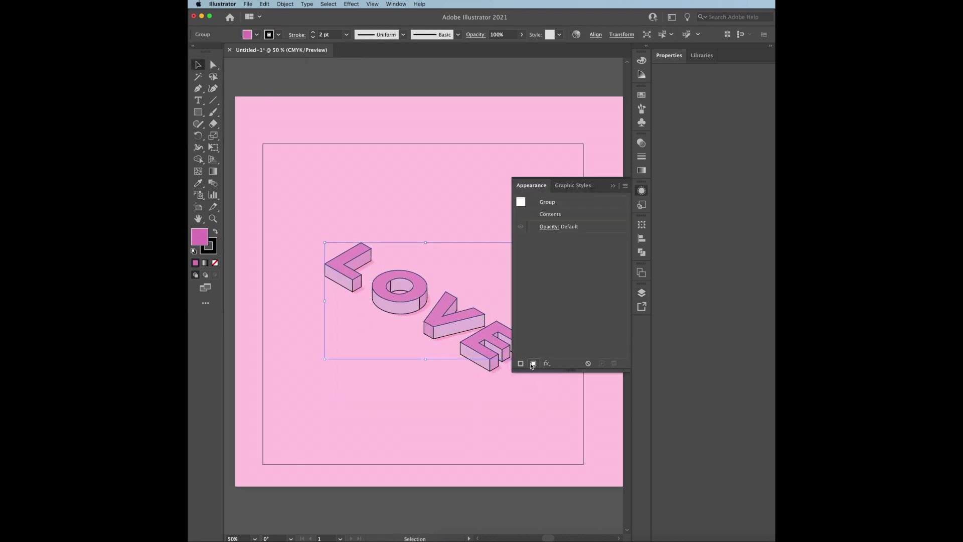
left_click(534, 364)
key("super+z")
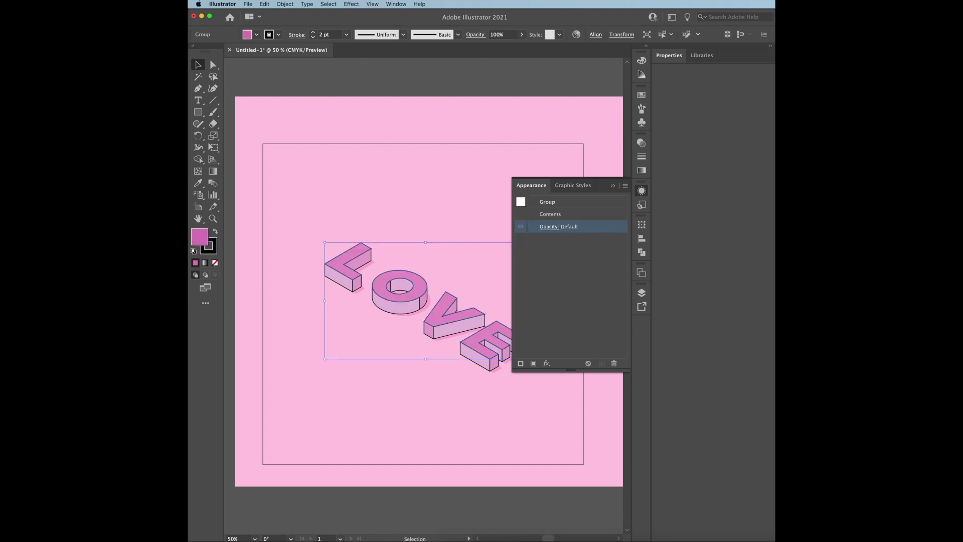
key("super+shift+z")
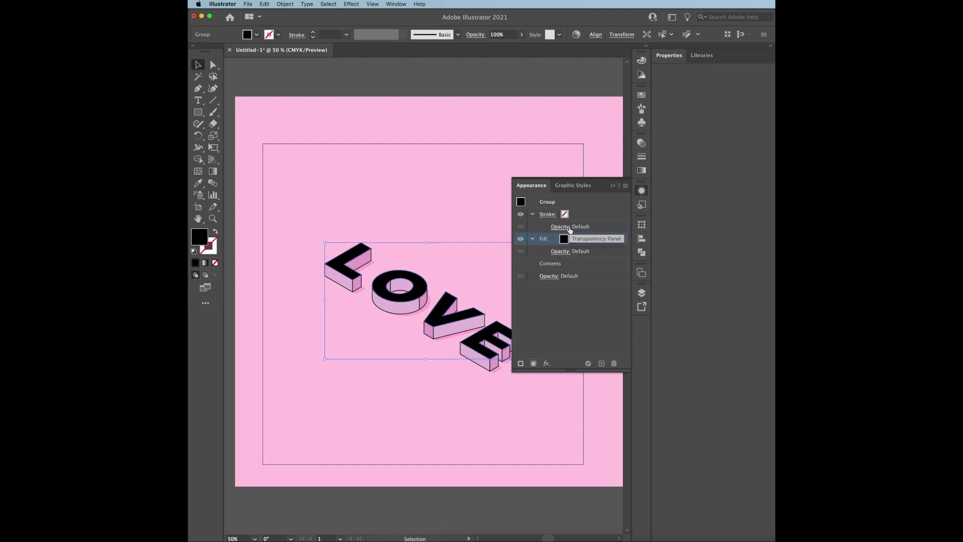
key("super+z")
left_click(568, 251)
left_click(642, 293)
left_click(616, 317)
left_click(642, 292)
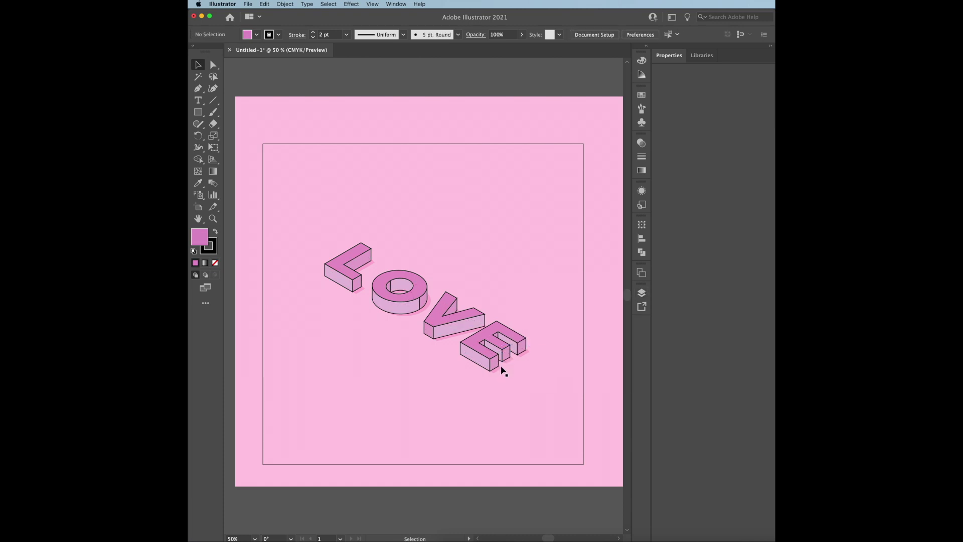
left_click(499, 366)
left_click(522, 391)
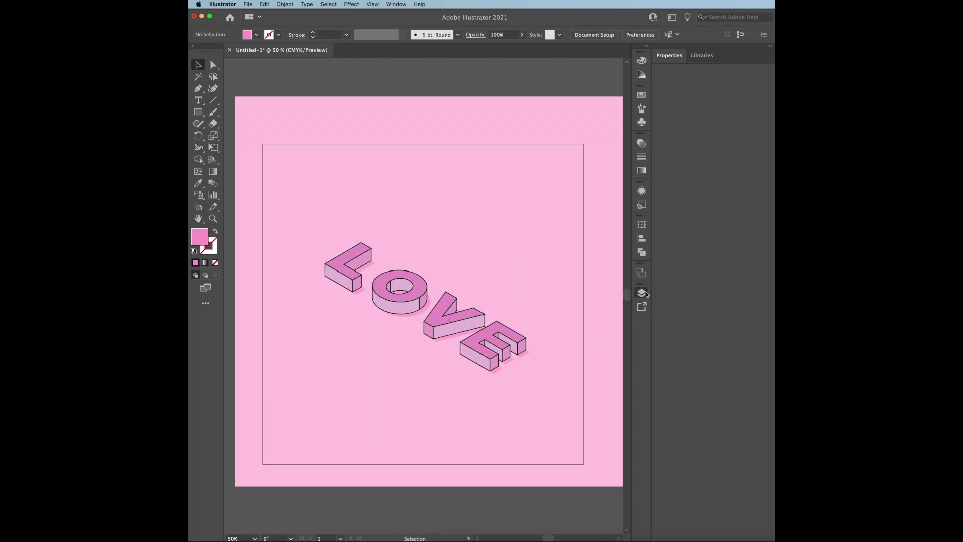
Step: Add a new fill using a fine Basic Graphics Dots pattern swatch
left_click(498, 317)
left_click(642, 191)
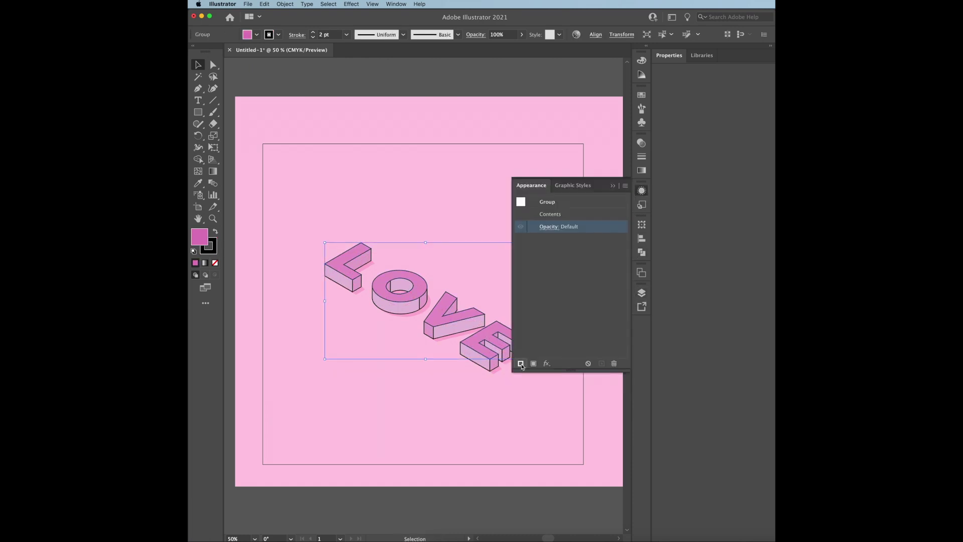
left_click(547, 363)
left_click(564, 239)
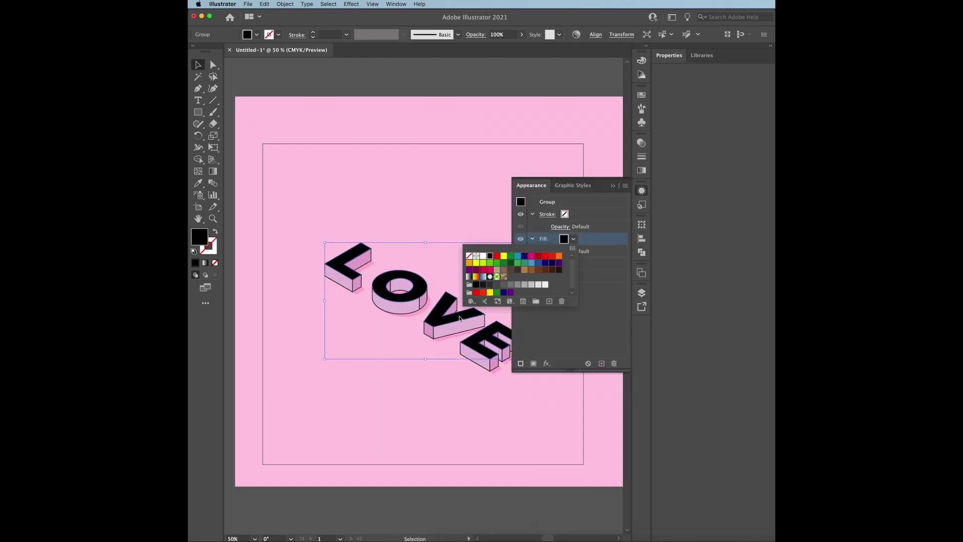
left_click(471, 301)
left_click(646, 419)
left_click(700, 300)
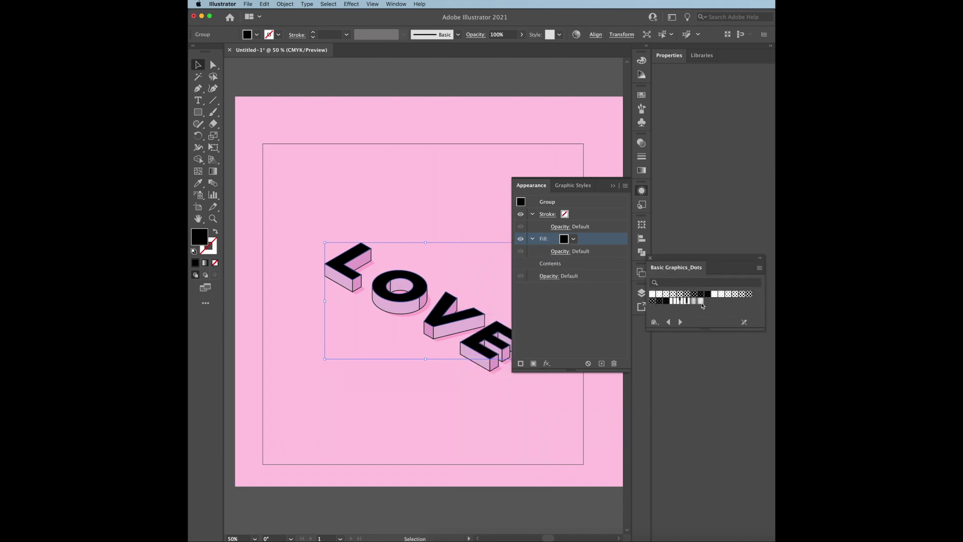
left_click(501, 258)
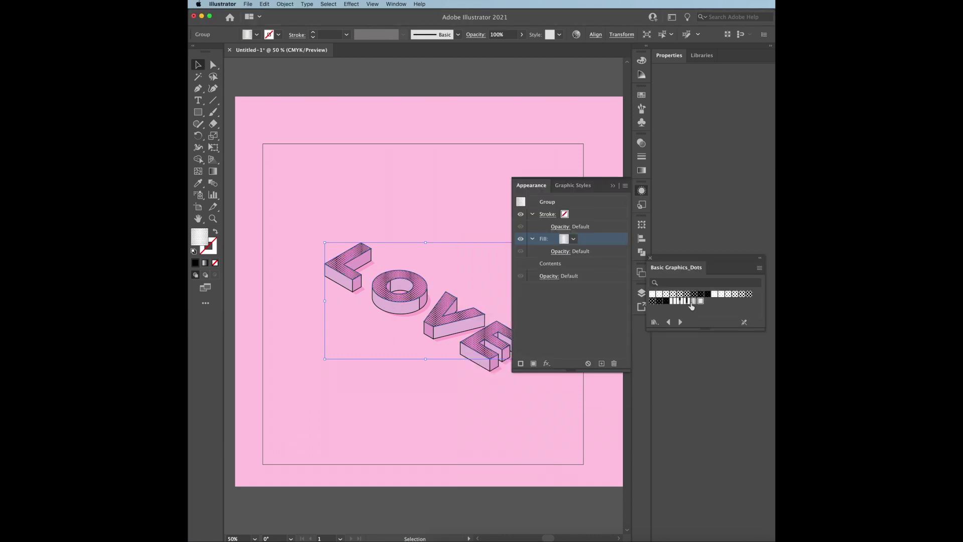
left_click(717, 296)
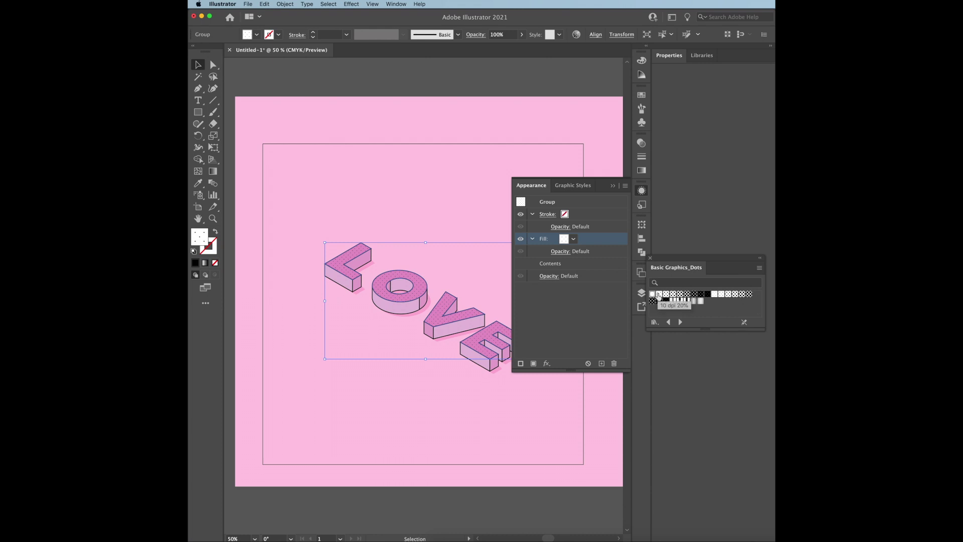
left_click(544, 392)
Step: Inspect the E letter in isolation mode, then exit
key("super+Tab")
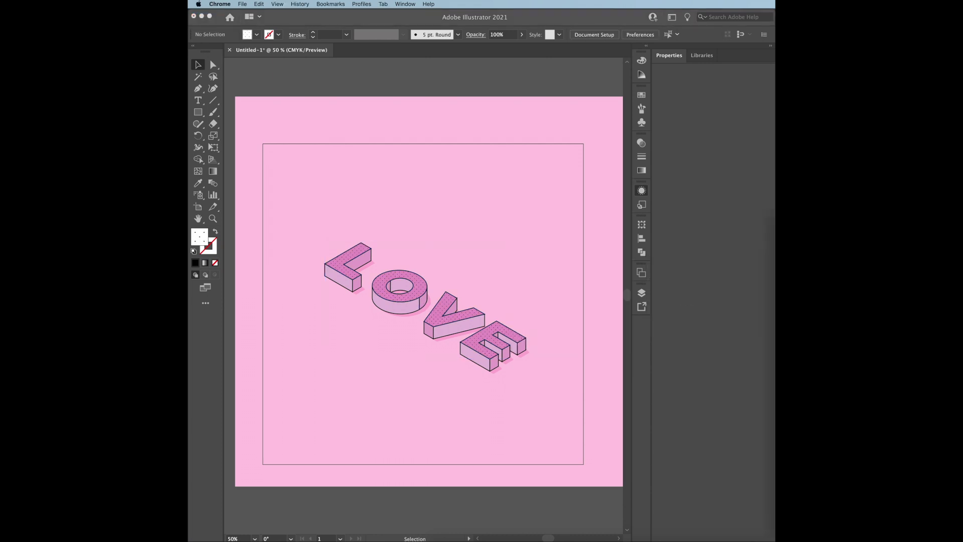
left_click(477, 362)
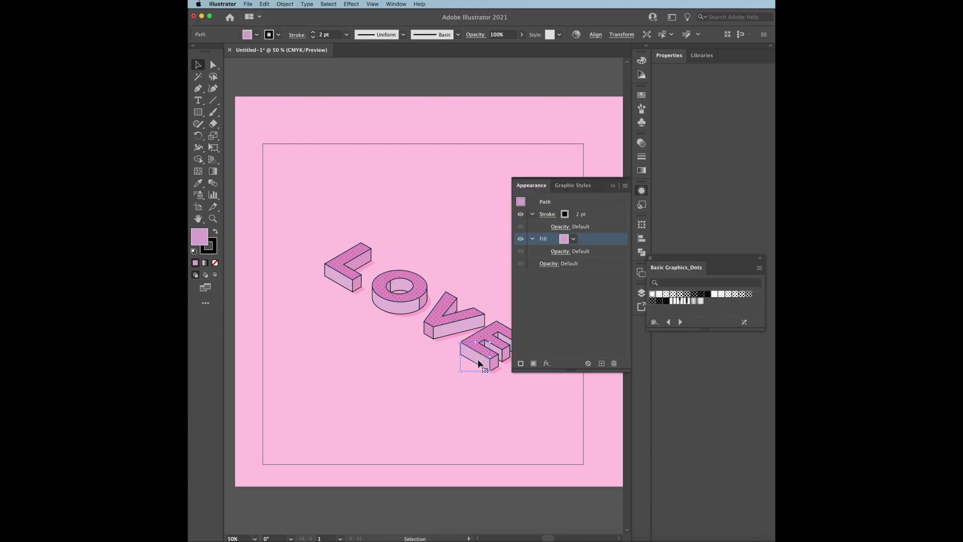
left_click(648, 34)
double_click(459, 369)
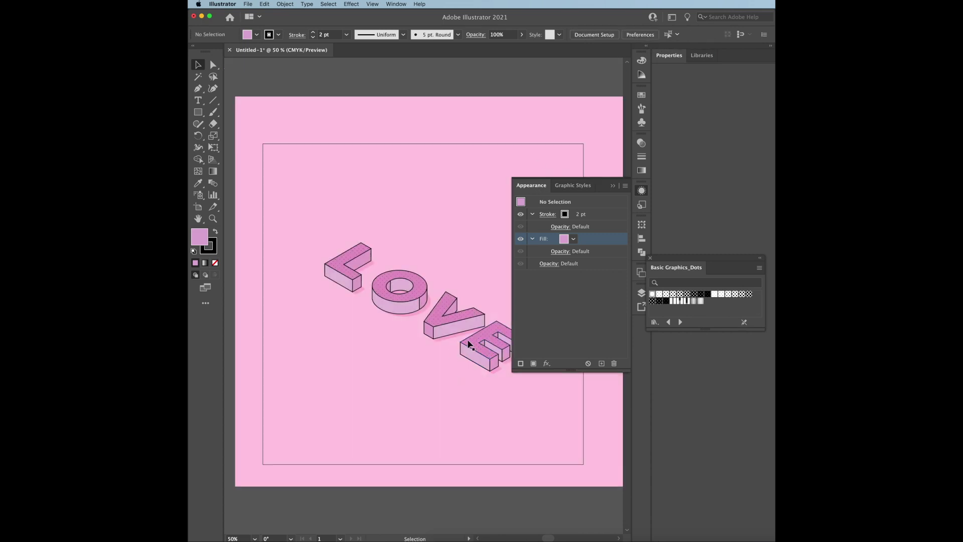
left_click(613, 185)
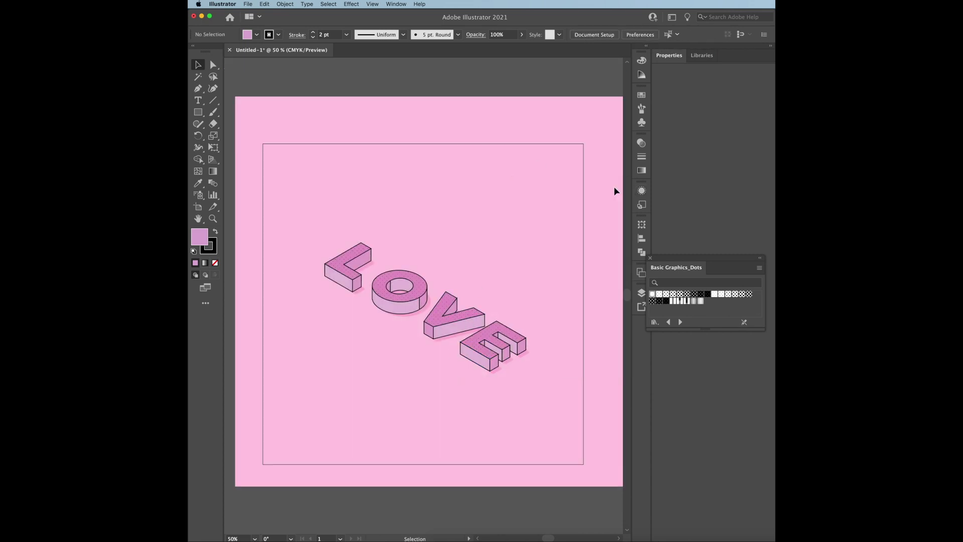
key("super+Tab")
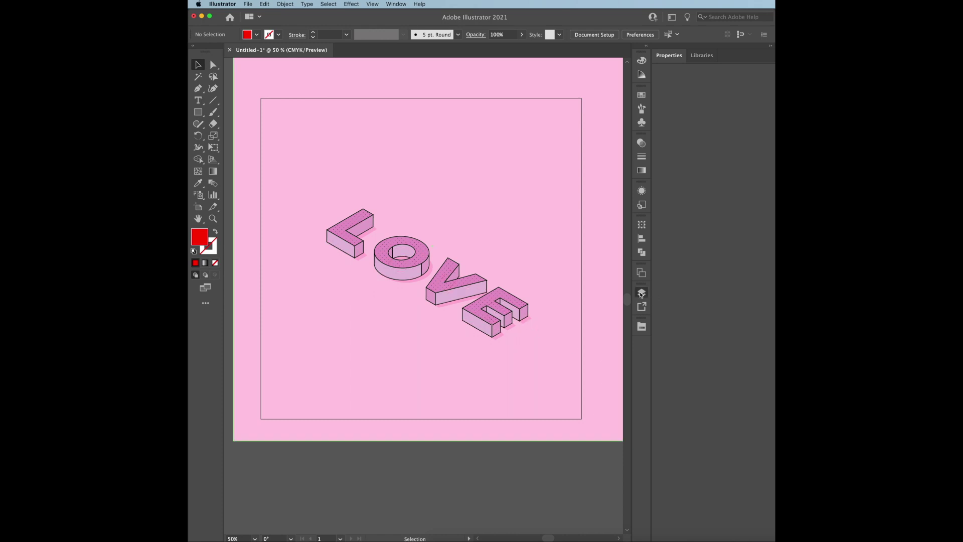
Step: Select all the artwork and apply the Texture > Grain effect
left_click(642, 293)
left_click(612, 290)
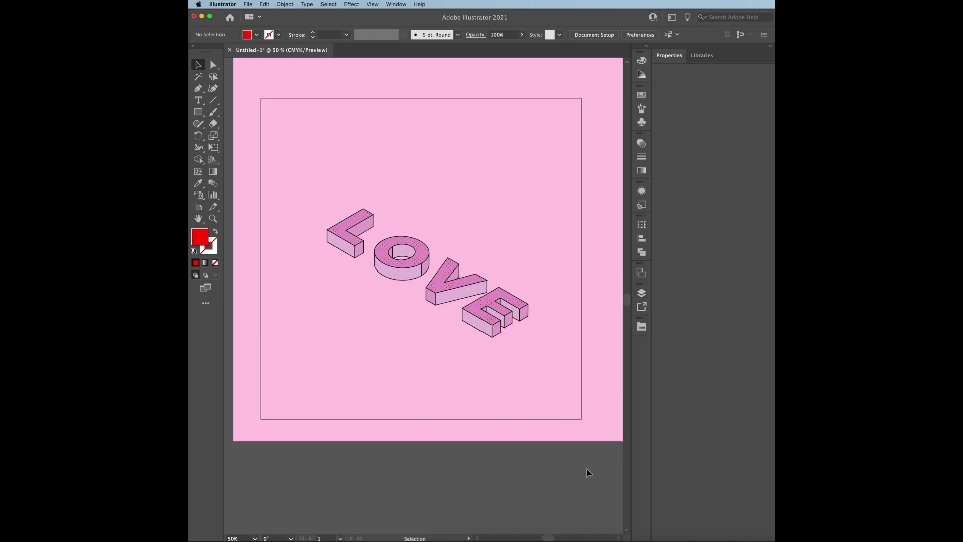
key("super+a")
left_click(351, 4)
left_click(427, 140)
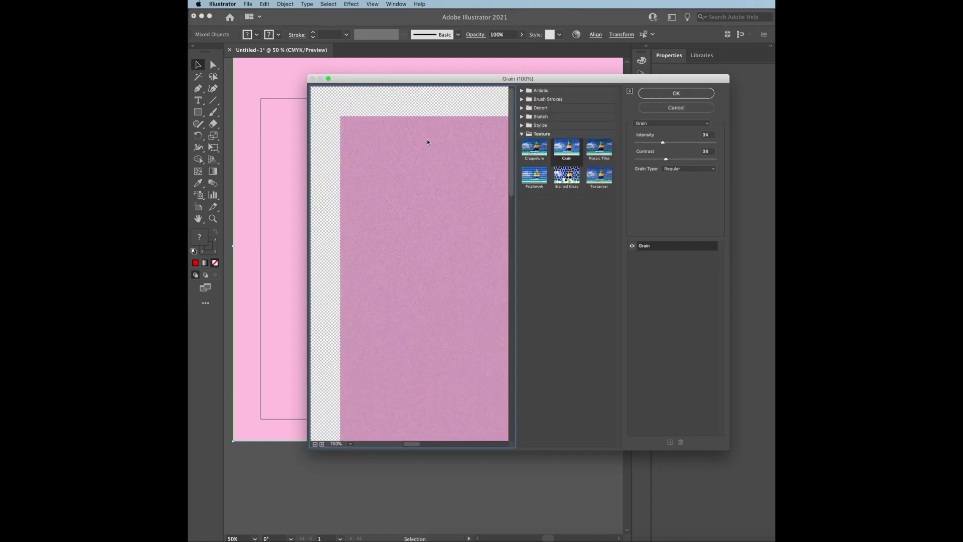
left_click(667, 96)
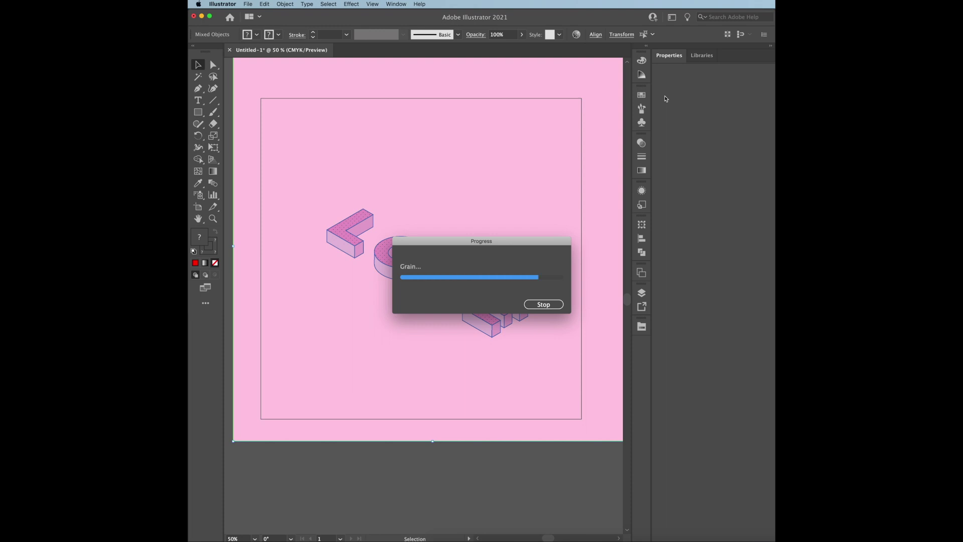
left_click(551, 490)
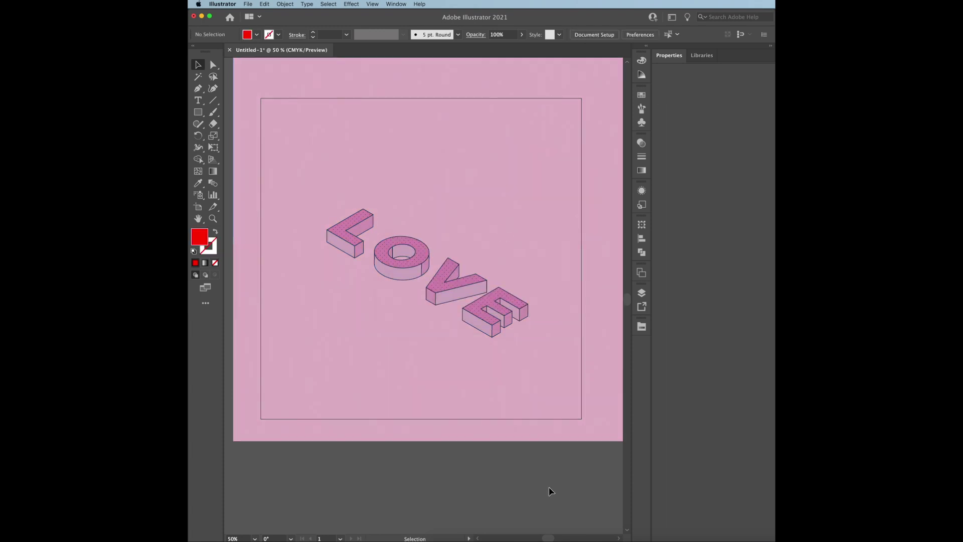
left_click(642, 293)
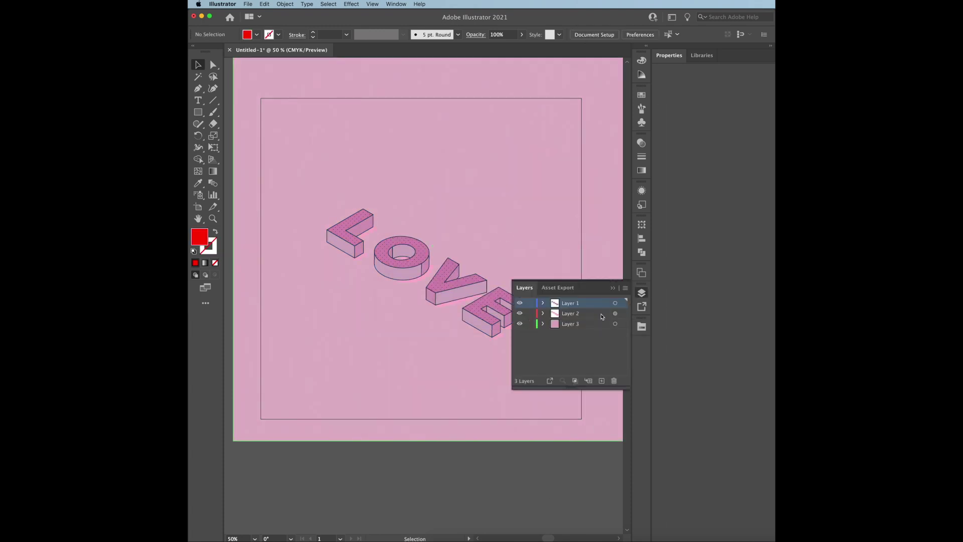
Step: Select the shadow copy of the letters on Layer 2, try 15% opacity, then undo it
left_click(642, 293)
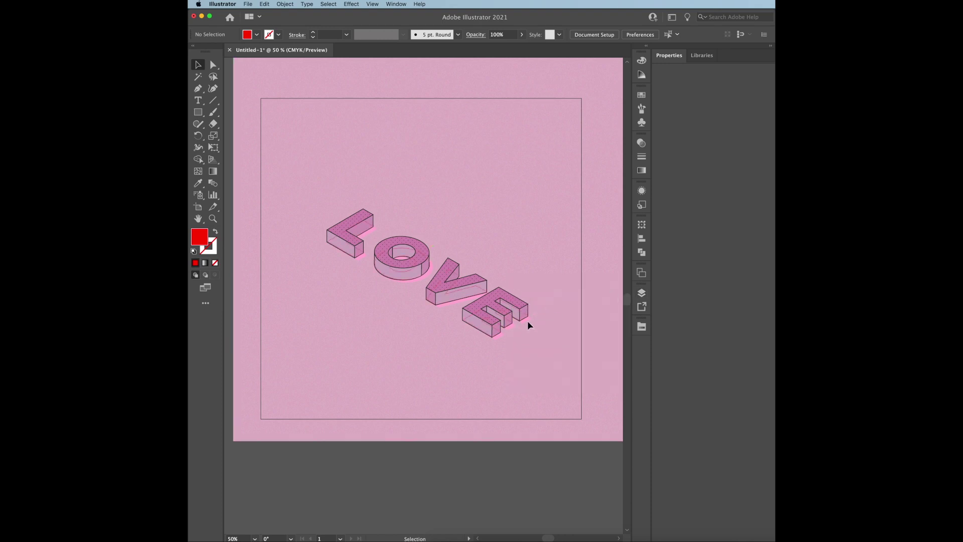
left_click(640, 295)
left_click(641, 293)
left_click(522, 318)
left_click(257, 34)
left_click(476, 35)
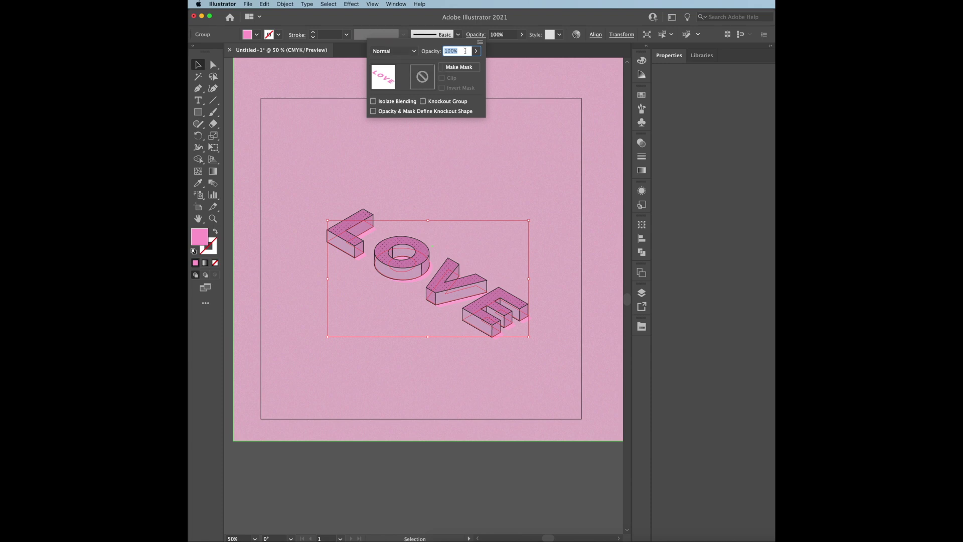
left_click_drag(451, 70, 445, 65)
key("super+z")
left_click(547, 112)
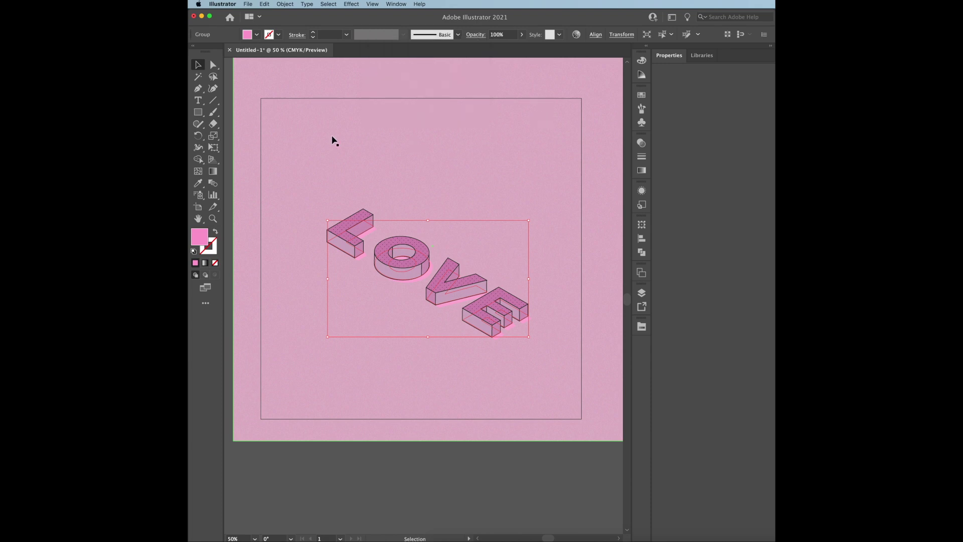
Step: Adjust the shadow's fill sliders toward a stronger magenta, then lighten it slightly
left_click(253, 37)
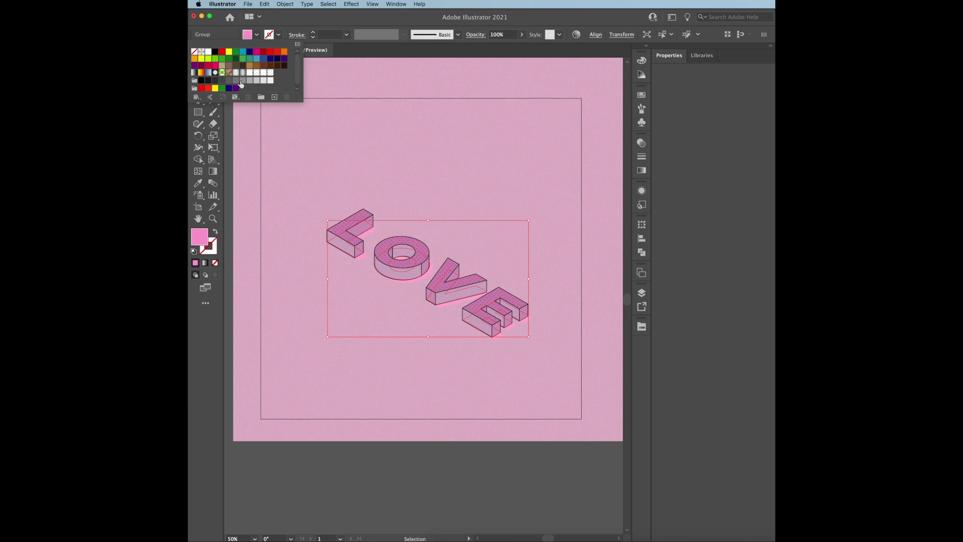
left_click(246, 35)
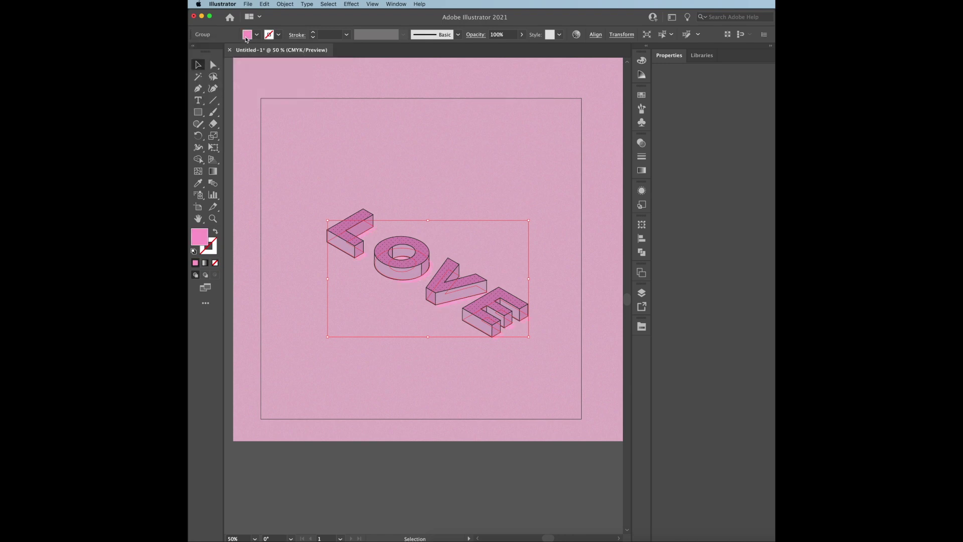
left_click(246, 35, "shift")
mouse_move(251, 65)
left_mouse_down()
mouse_move(263, 65)
mouse_move(231, 56)
mouse_move(246, 69)
left_mouse_up()
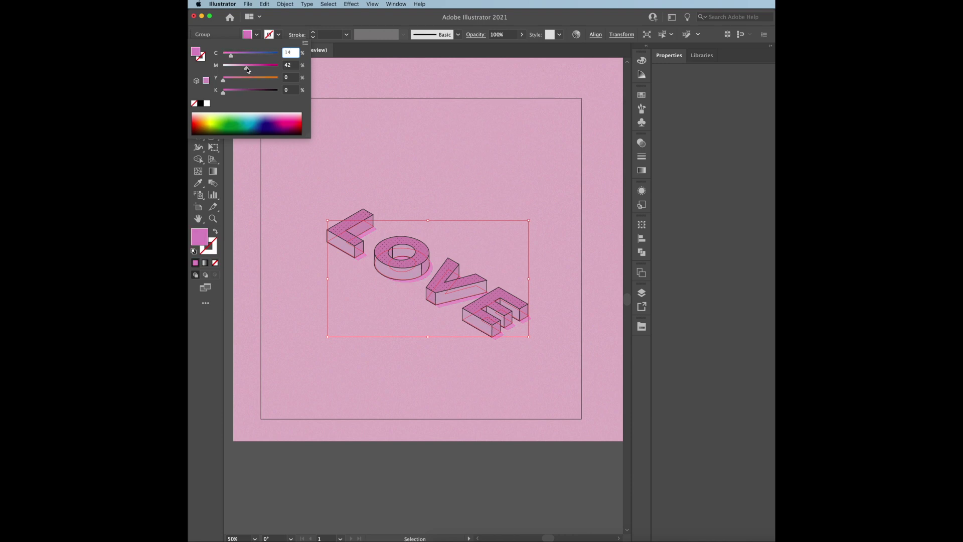
left_click(486, 142)
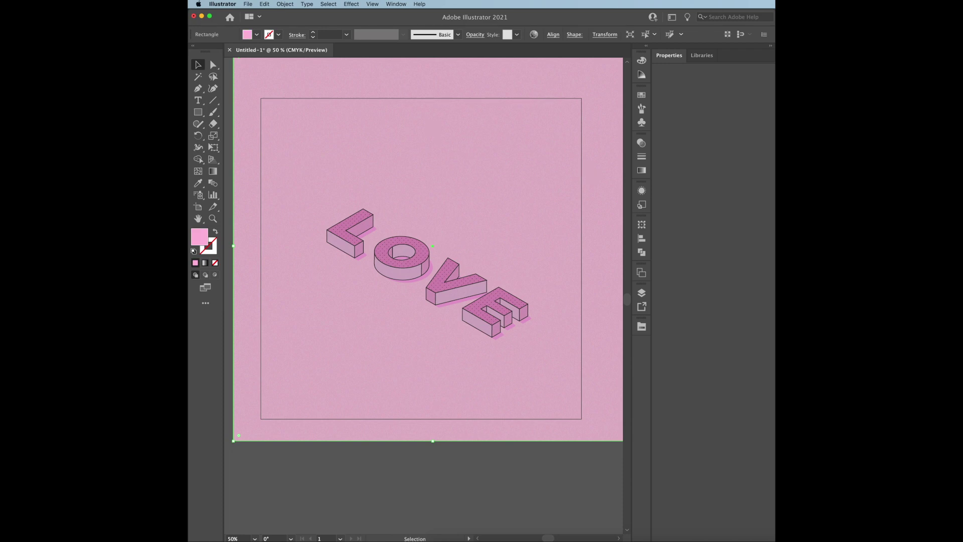
left_click(466, 294)
left_click(247, 34, "shift")
left_click_drag(250, 68, 237, 57)
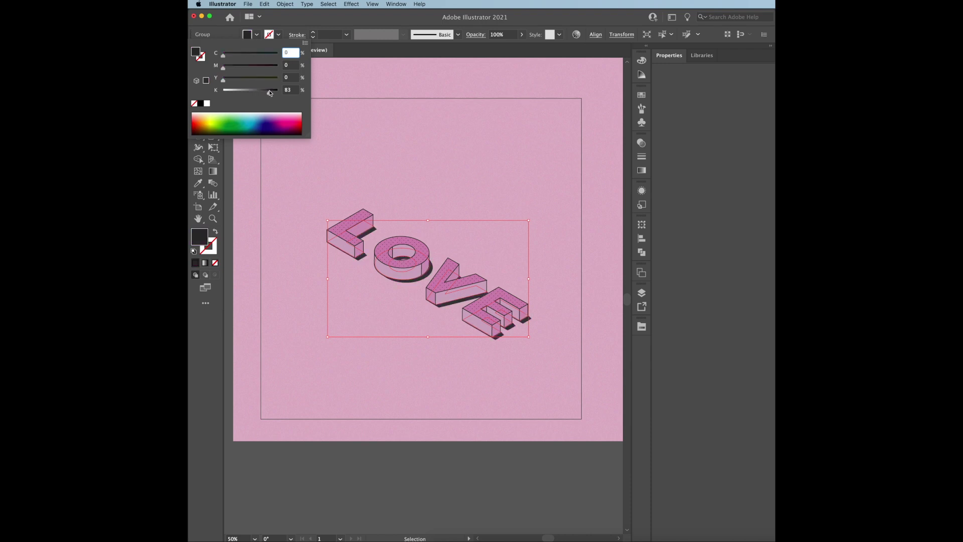
left_click(396, 148)
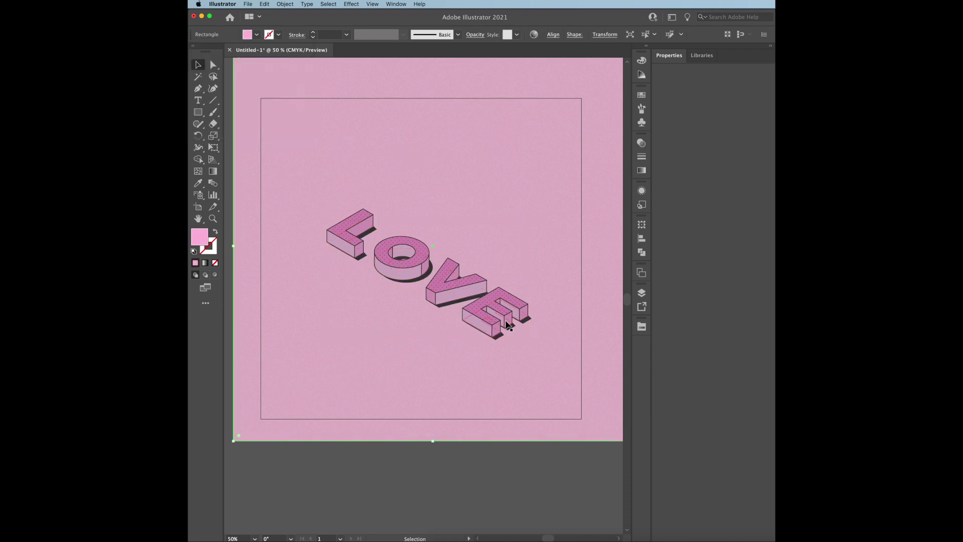
Step: Fill the shadow copy with black from the Swatches dropdown
left_click(498, 295)
left_click(247, 35)
left_click(201, 81)
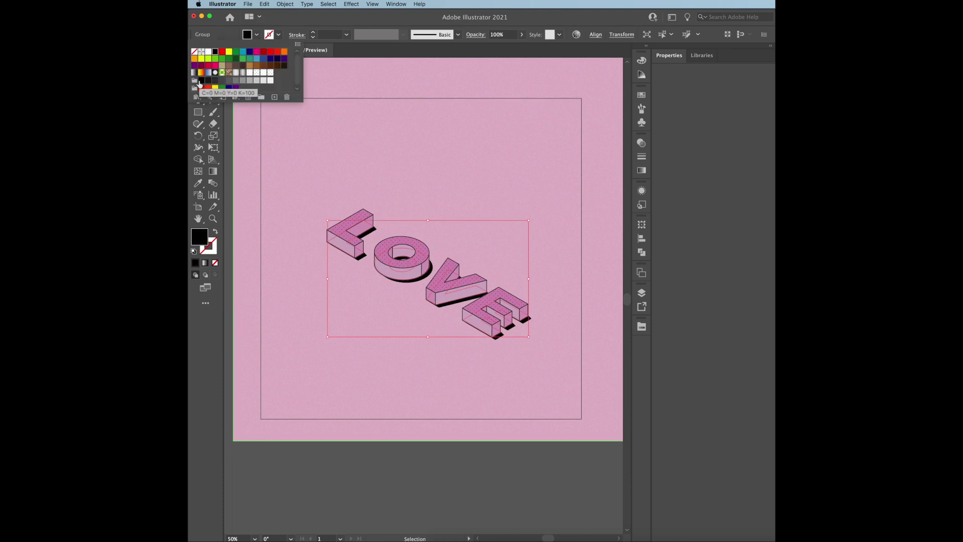
left_click(440, 118)
key("ctrl+minus")
key("ctrl+minus")
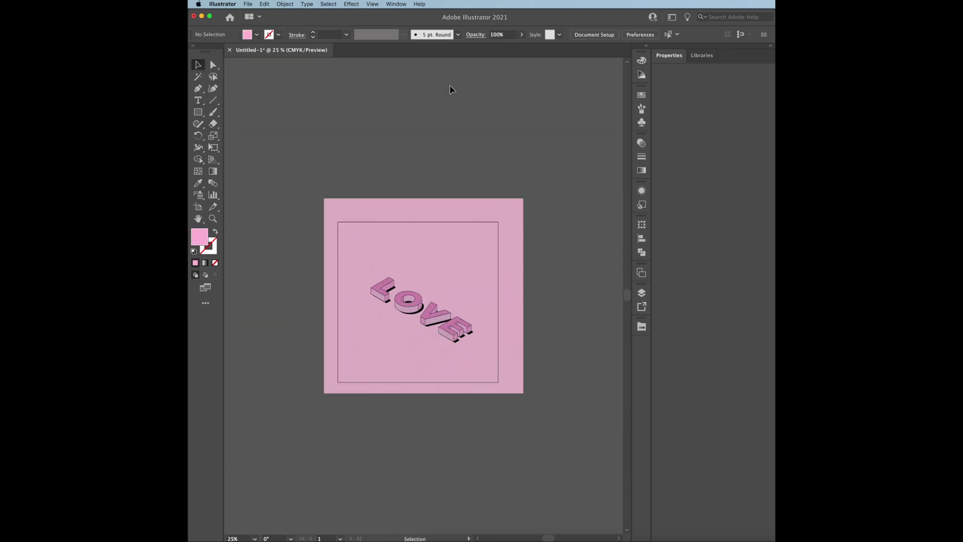
Step: Try Overlay, Screen and Lighten blend modes on the Layer 2 shadow group, then revert to a dark mode
left_click(642, 292)
left_click(464, 334)
left_click(475, 34)
left_click(394, 51)
left_click(395, 143)
left_click(394, 51)
left_click(392, 104)
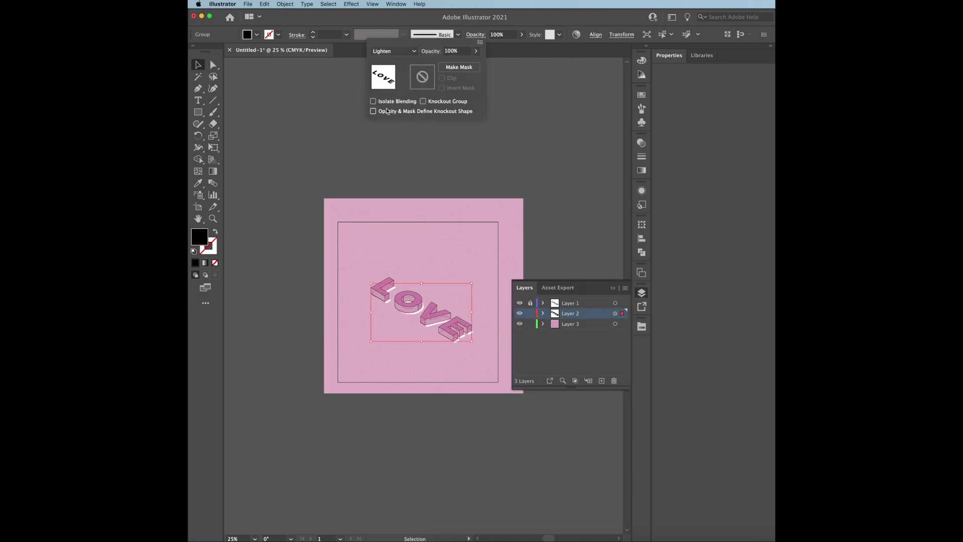
left_click(394, 51)
left_click(389, 116)
left_click(401, 51)
left_click(391, 72)
left_click(490, 149)
left_click(584, 325)
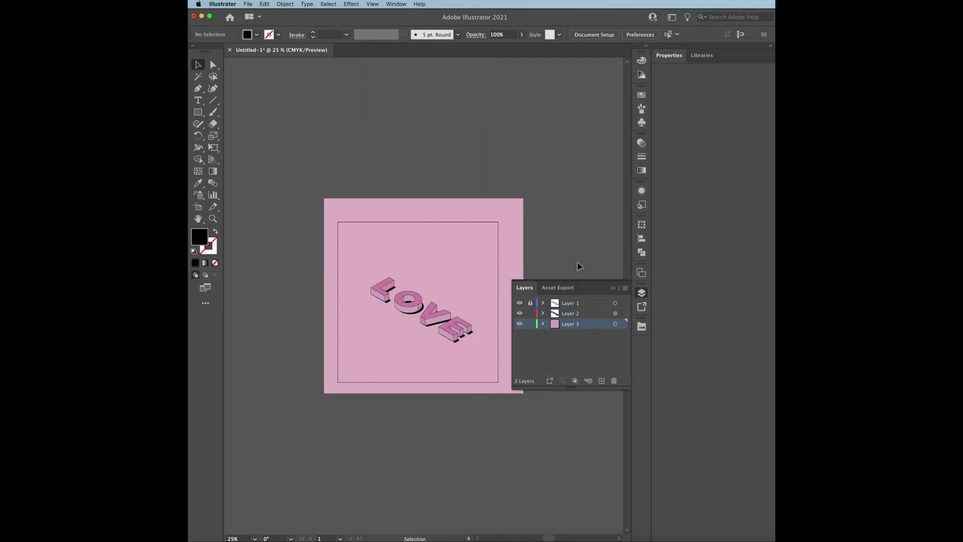
Step: Select all the artwork and lock the background layer
key("super+equal")
key("super+equal")
key("super+equal")
key("super+equal")
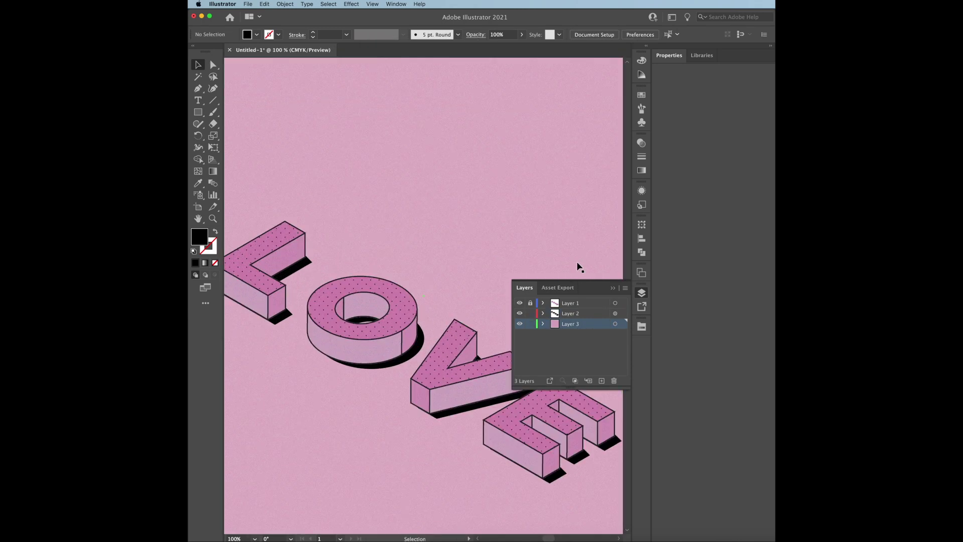
key("super+minus")
left_click(641, 292)
key("super+minus")
key("super+minus")
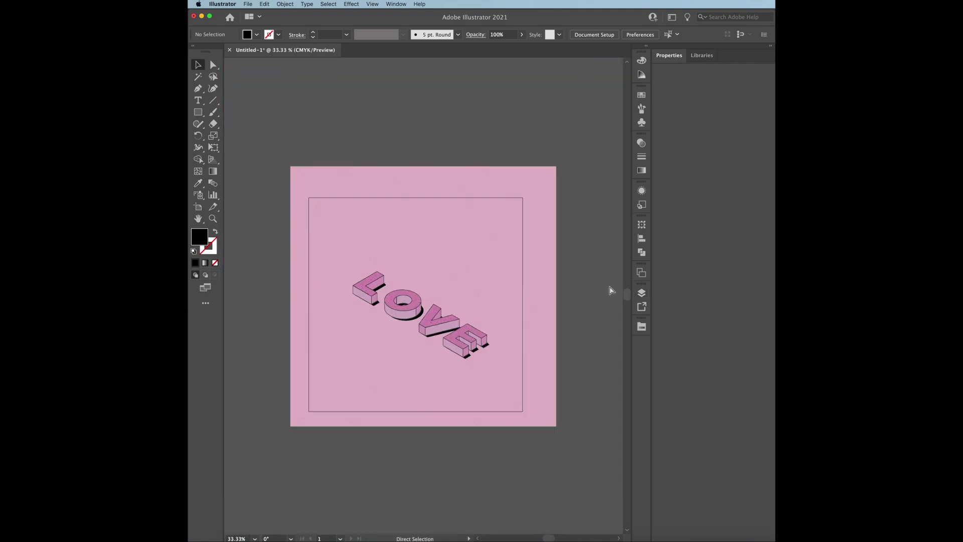
key("super+a")
left_click(642, 296)
left_click(605, 327)
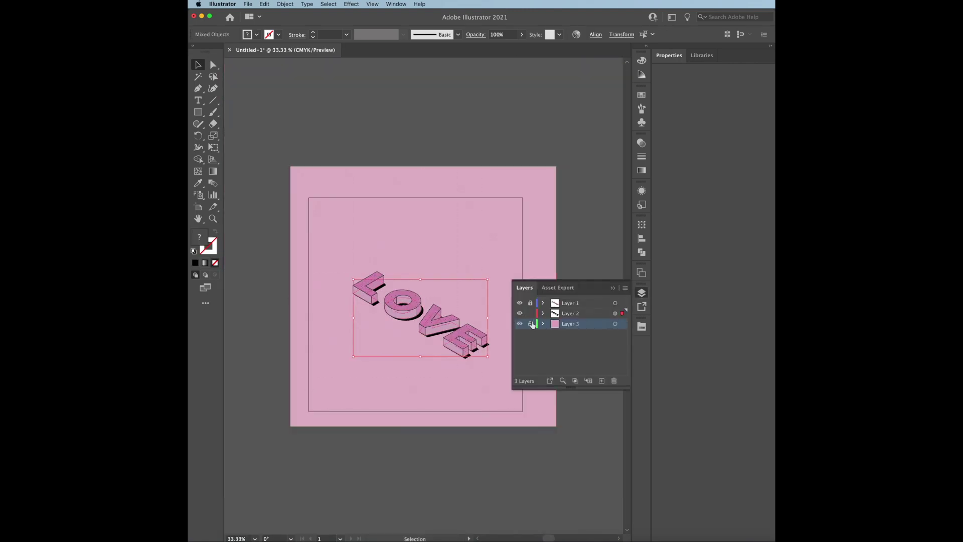
left_click(641, 293)
Step: Enlarge the LOVE lettering and reposition it on the artboard
left_click_drag(421, 358, 419, 378)
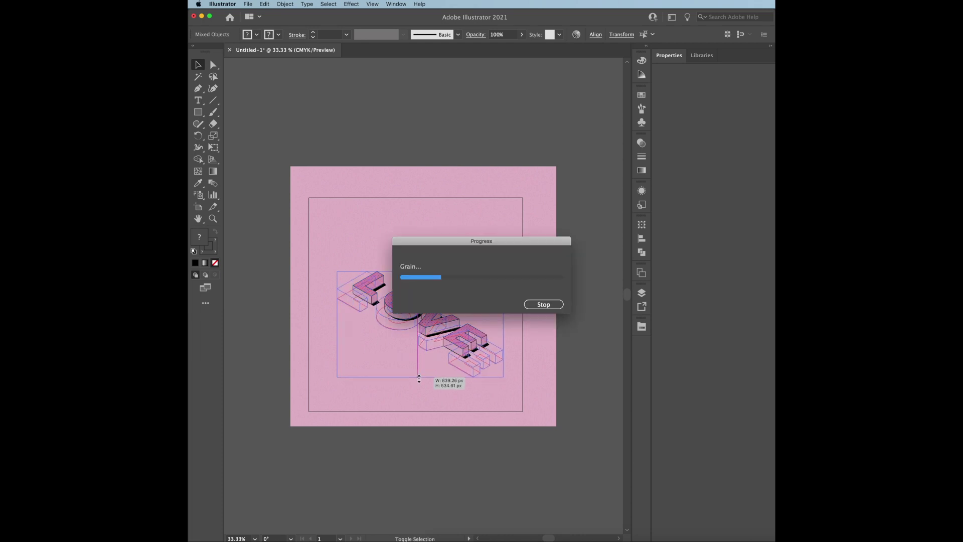
left_click_drag(477, 350, 480, 342)
left_click(556, 345)
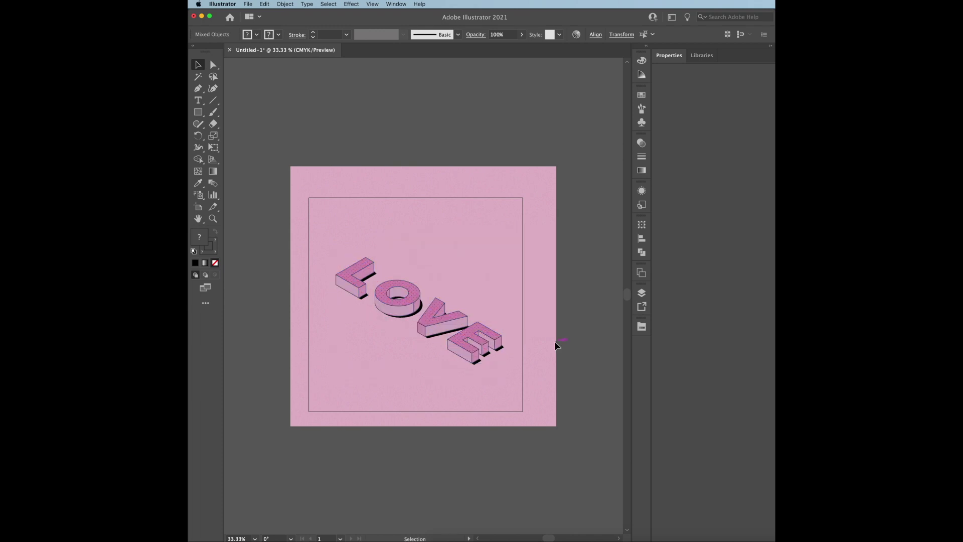
scroll(556, 345, "up", 3)
Step: Thicken the LOVE letter outlines to 3 pt and bring up the group's Appearance stroke settings
left_click(641, 293)
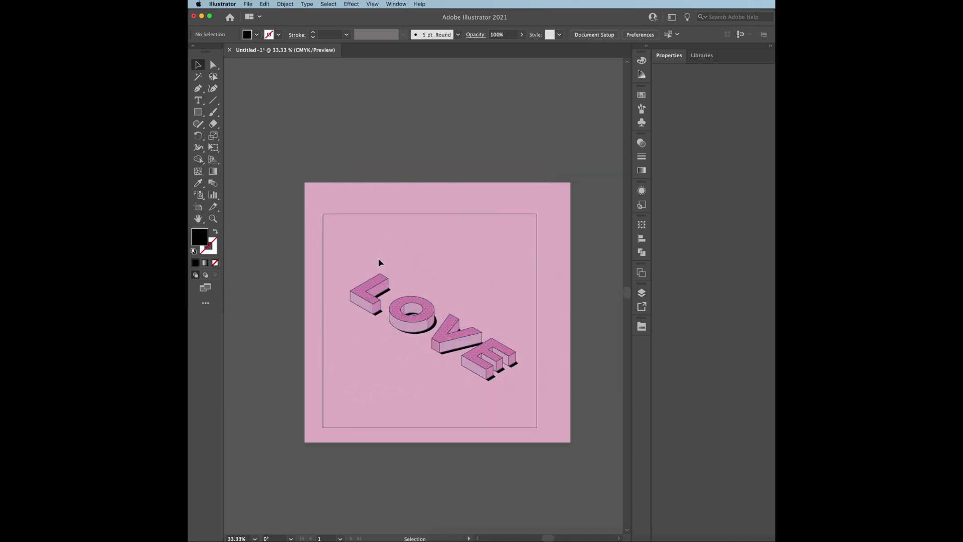
left_click_drag(378, 258, 531, 389)
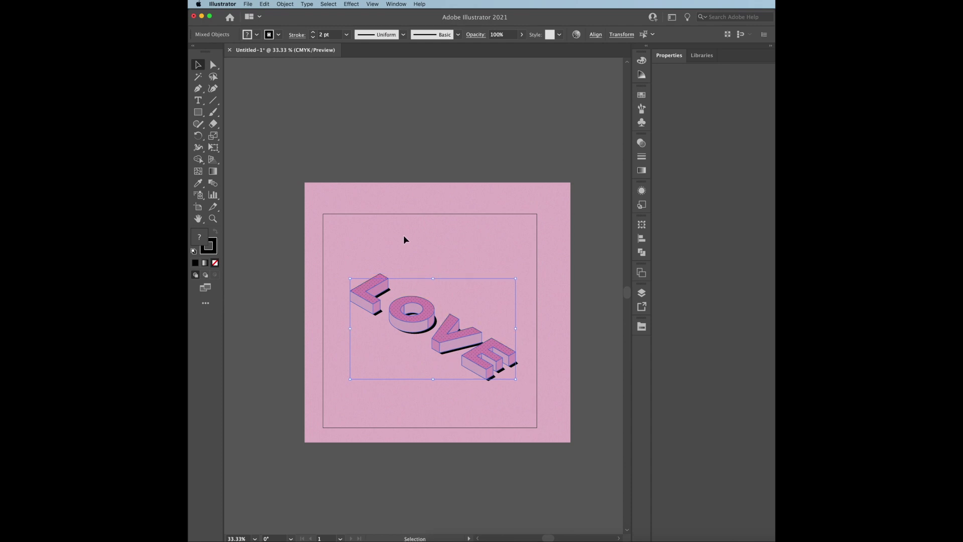
left_click(313, 33)
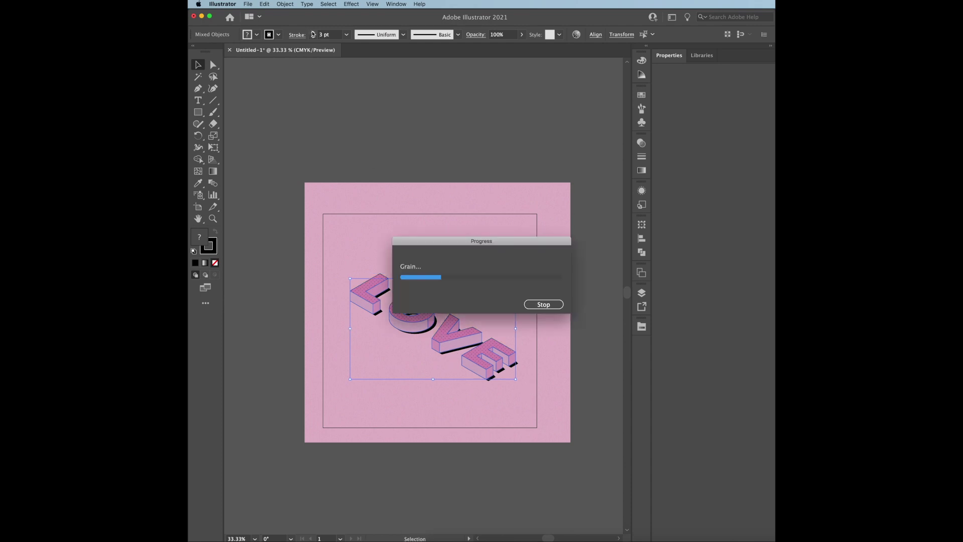
left_click(420, 144)
left_click(426, 309)
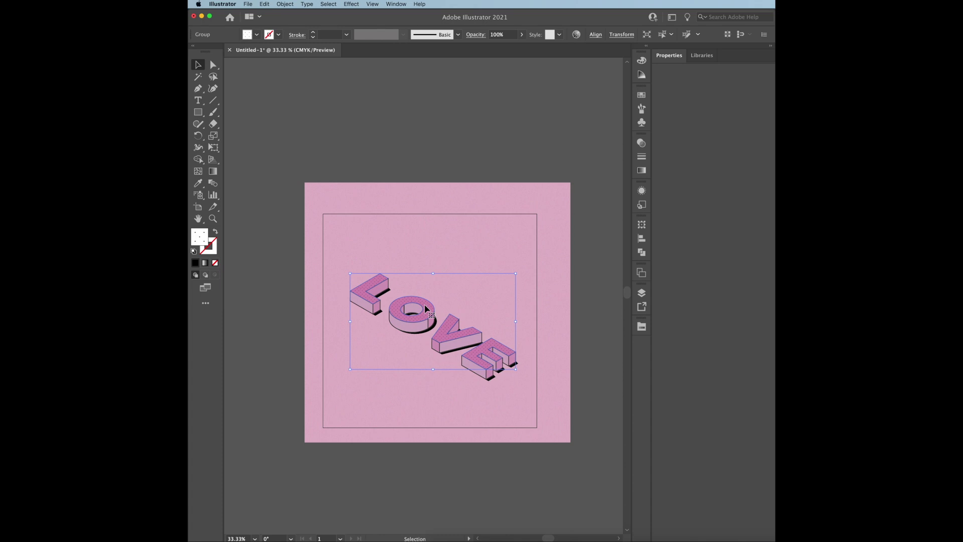
left_click_drag(447, 322, 448, 278)
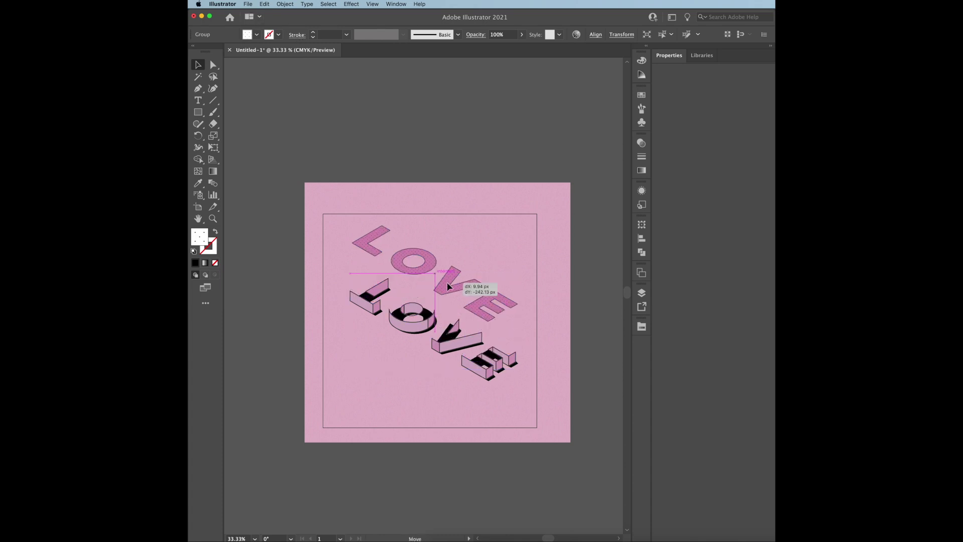
key("super+z")
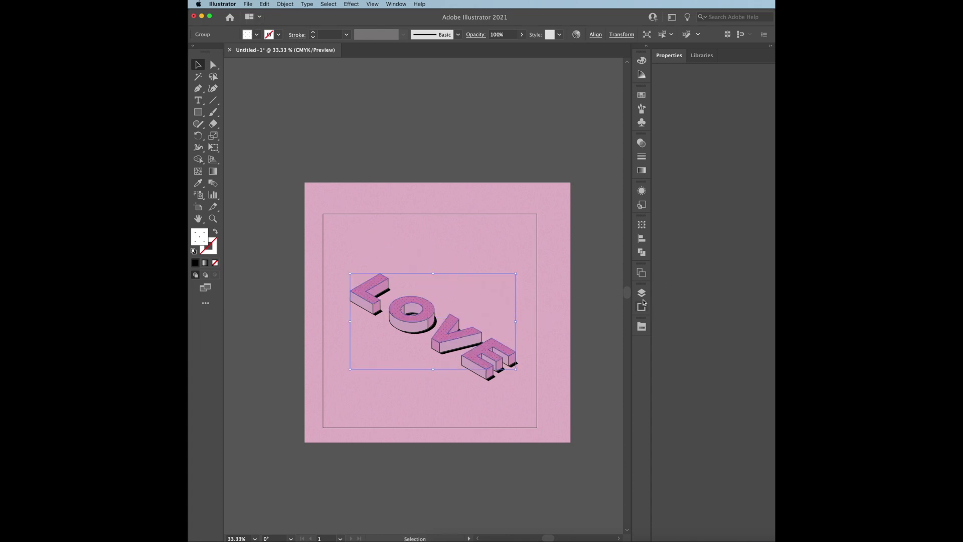
left_click(642, 193)
left_click(574, 214)
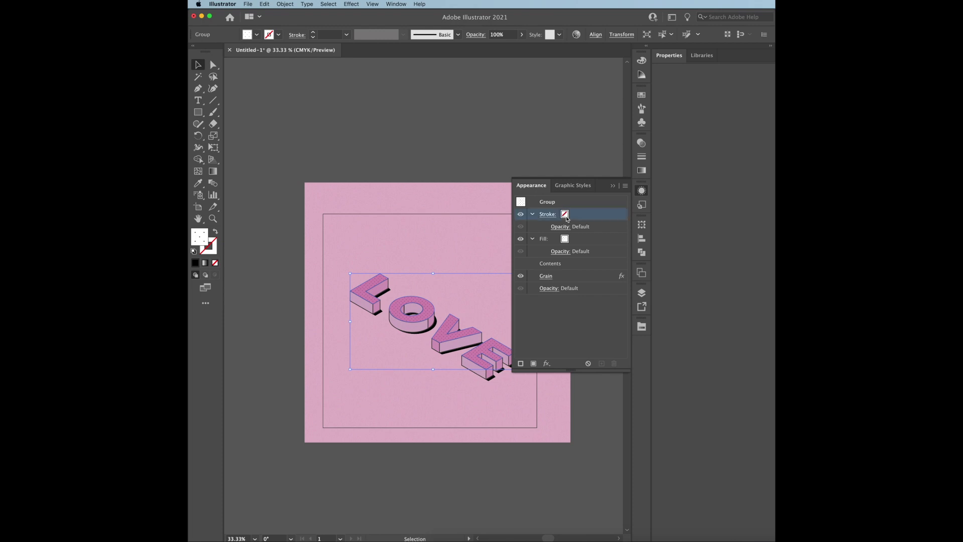
Step: Give the LOVE lettering group a black stroke
left_click(491, 234)
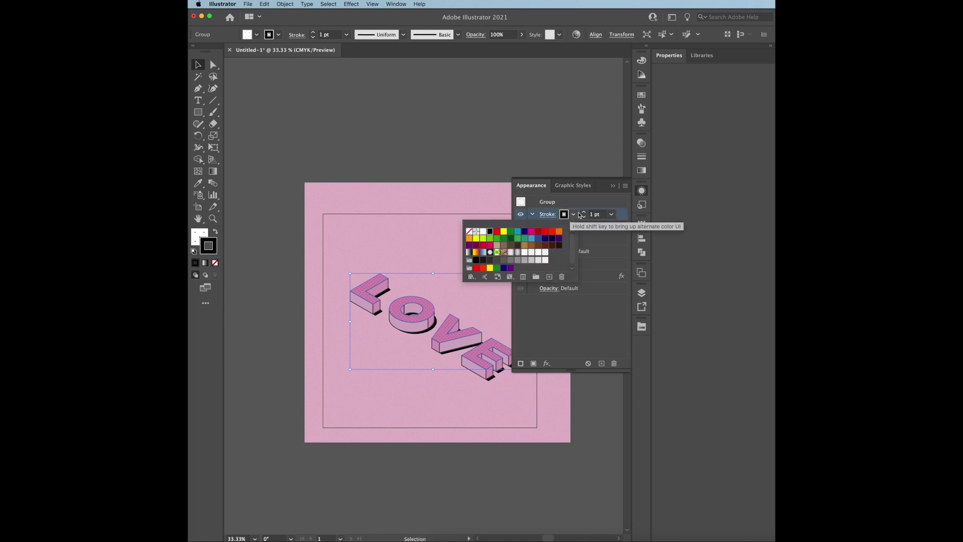
left_click(491, 155)
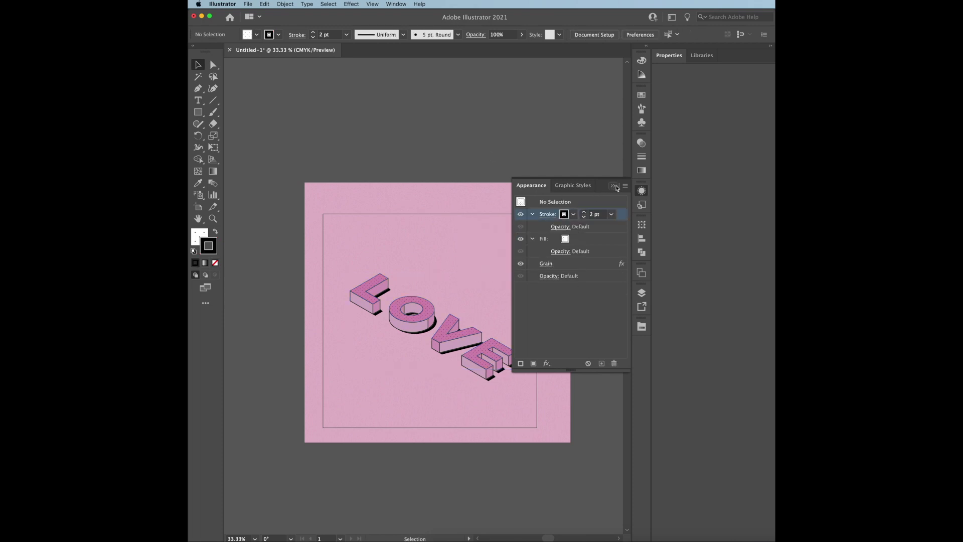
left_click(616, 186)
key("a")
key("ctrl+a")
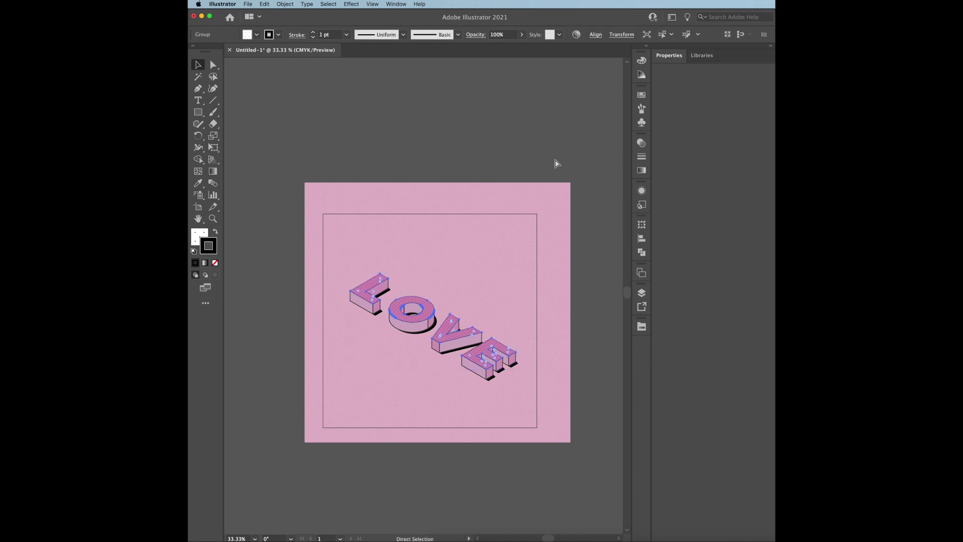
key("ctrl+shift+a")
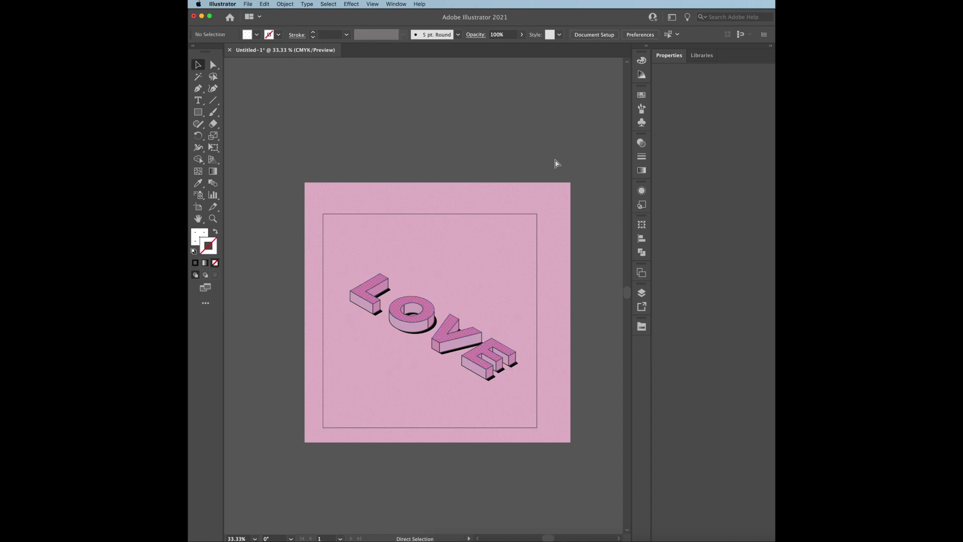
key("v")
key("ctrl+a")
key("ctrl+shift+a")
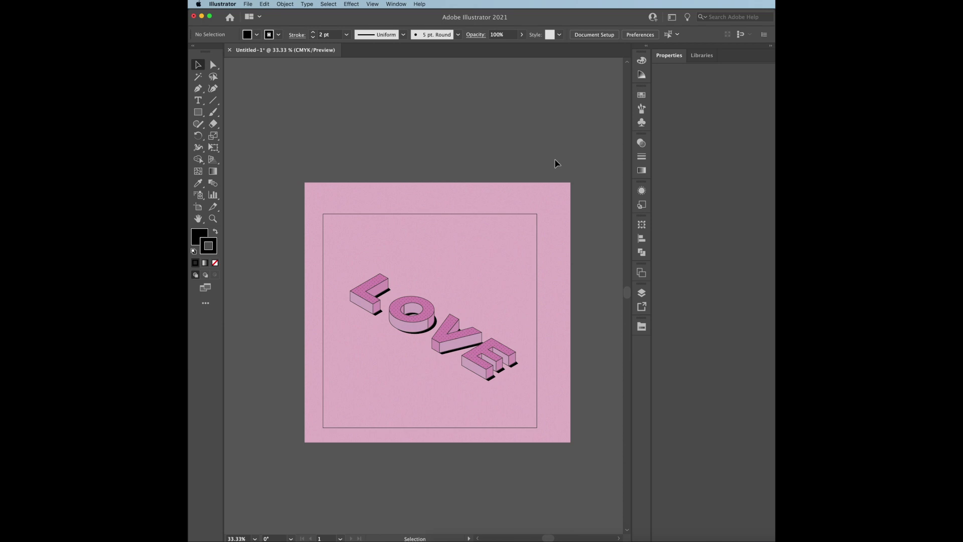
Step: Zoom in and enter and leave the LOVE group, selecting the O's side face
key("ctrl+plus")
key("ctrl+plus")
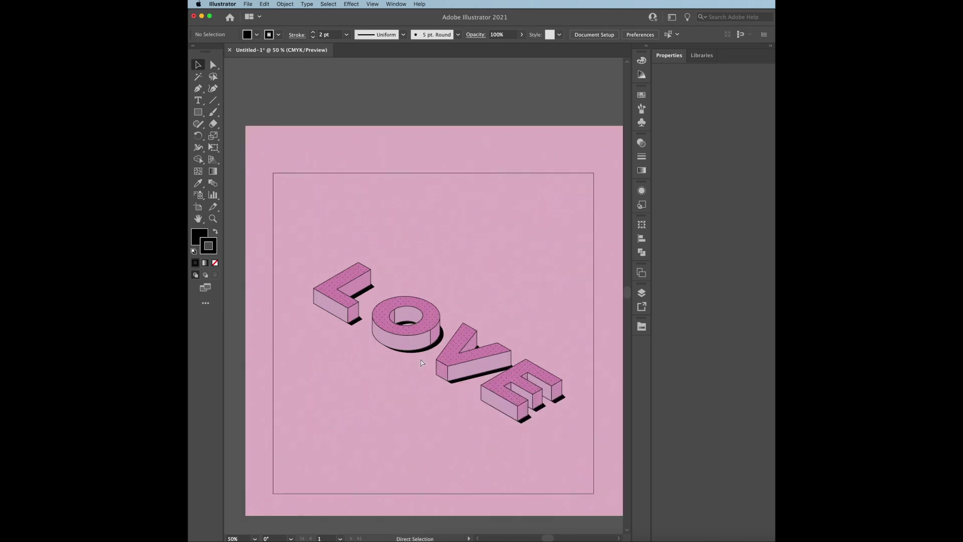
left_click(465, 363)
double_click(465, 370)
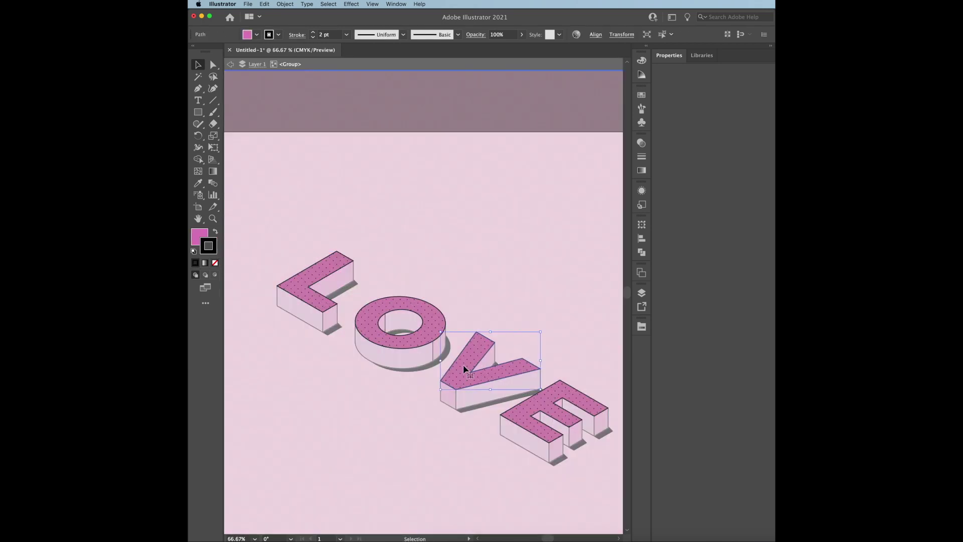
double_click(391, 162)
left_click(391, 358)
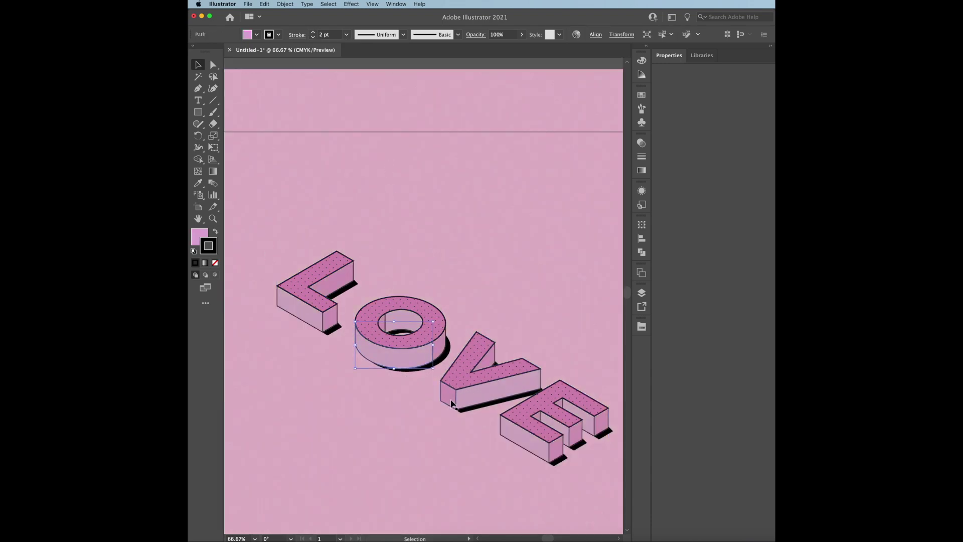
Step: Select all the LOVE letters and set their outline weight to 3 pt
left_click(642, 292)
left_click(531, 314)
left_click(322, 240)
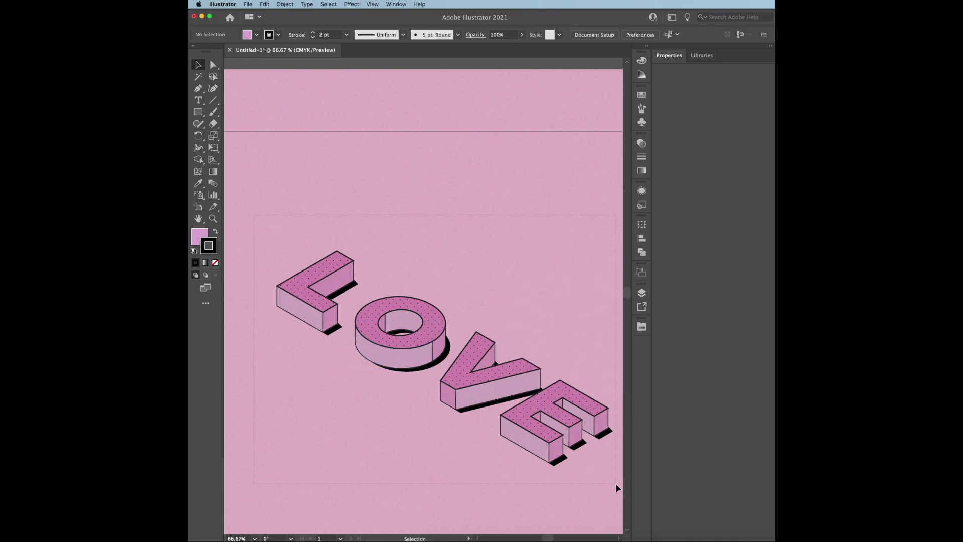
left_click_drag(618, 487, 617, 488)
left_click(642, 293)
left_click(465, 376)
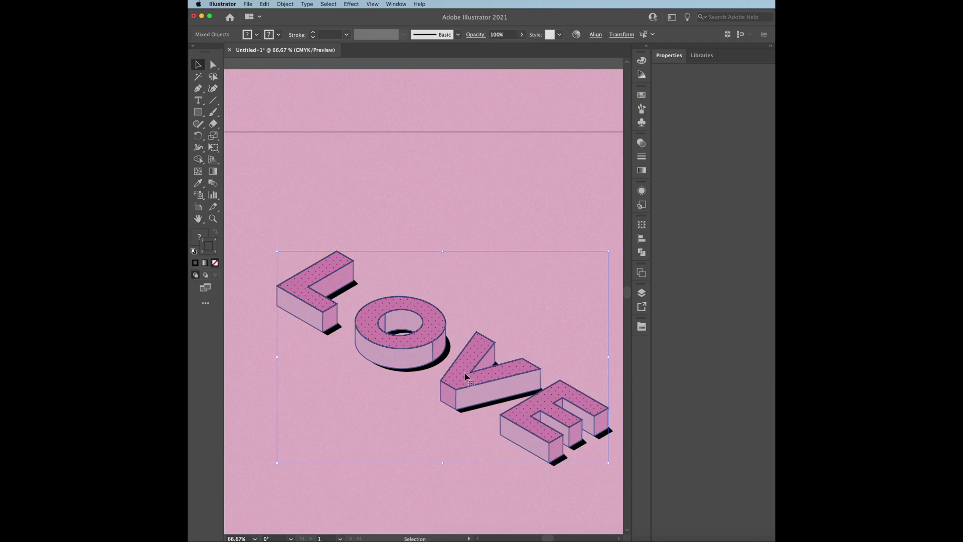
left_click(313, 32)
left_click(496, 215)
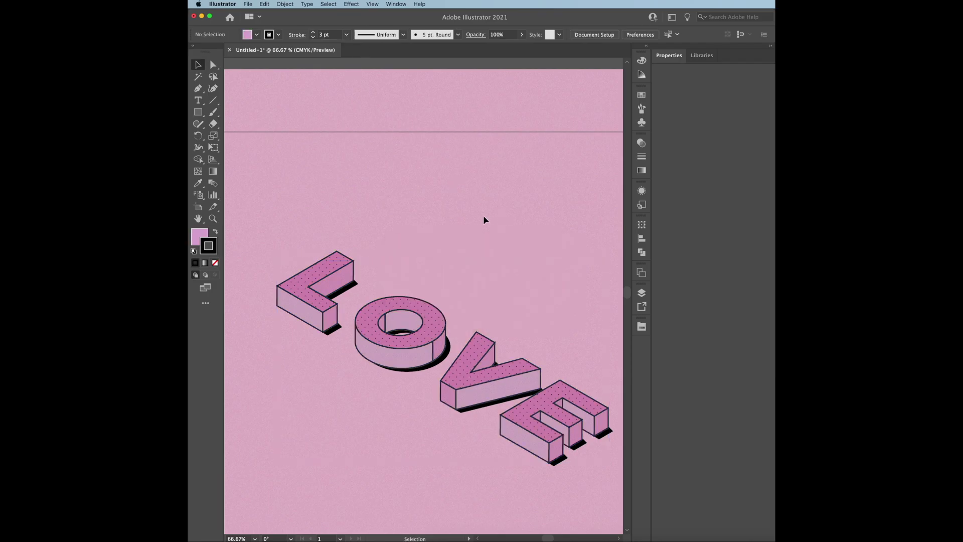
Step: Set the letter strokes to Round Cap and Round Join in the Stroke options
double_click(280, 249)
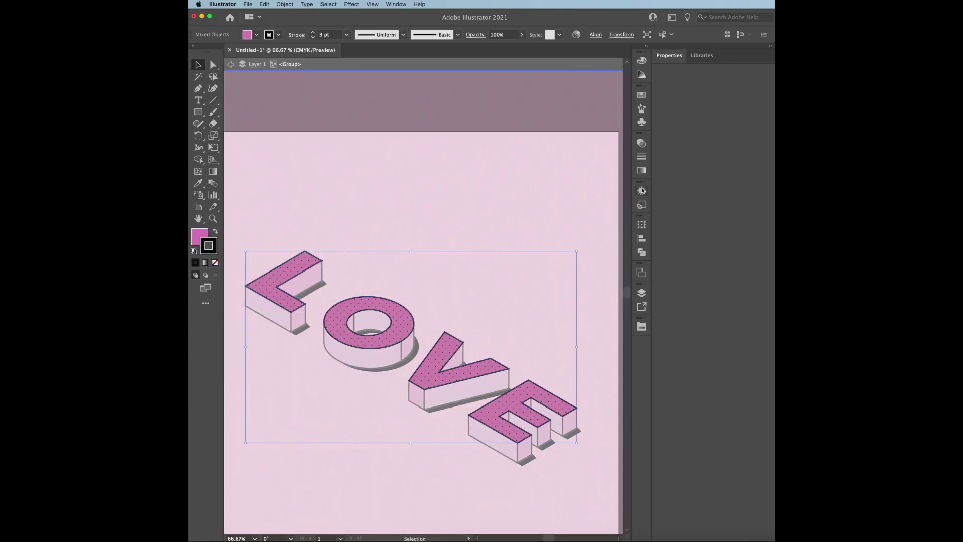
left_click(642, 191)
left_click(547, 226)
left_click(491, 254)
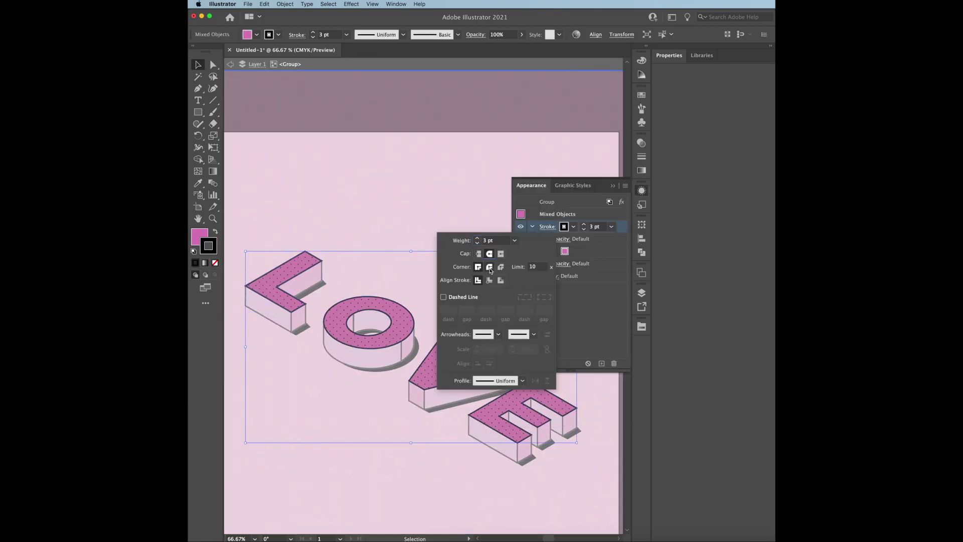
left_click(490, 268)
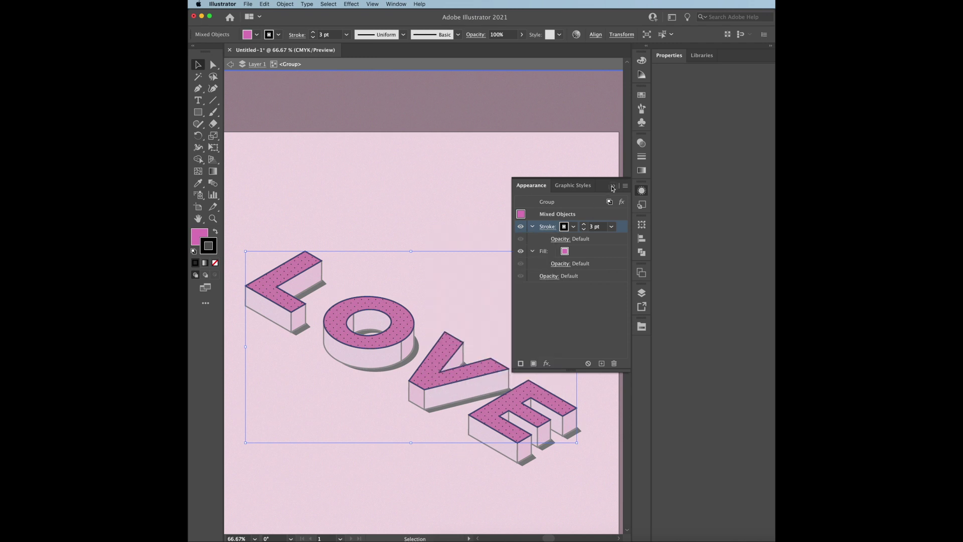
left_click(555, 204)
Step: Select the LOVE artwork and check the O face's stroke and fill in Appearance
left_click_drag(243, 250, 588, 464)
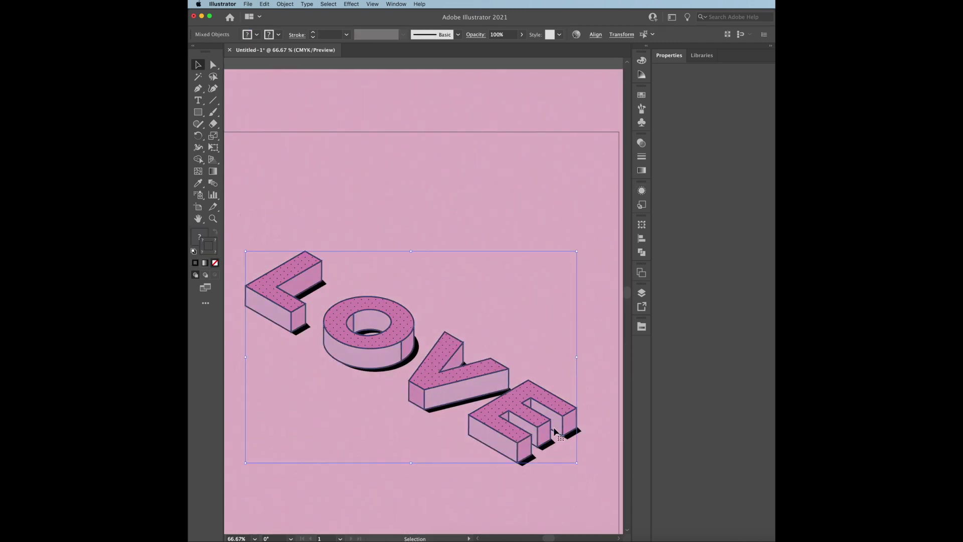
left_click(641, 191)
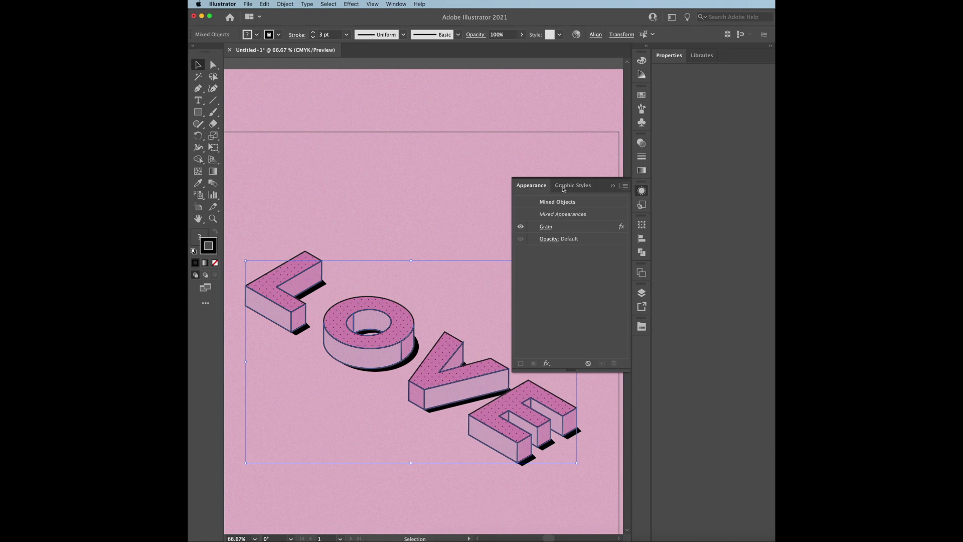
left_click(429, 192)
left_click(366, 369)
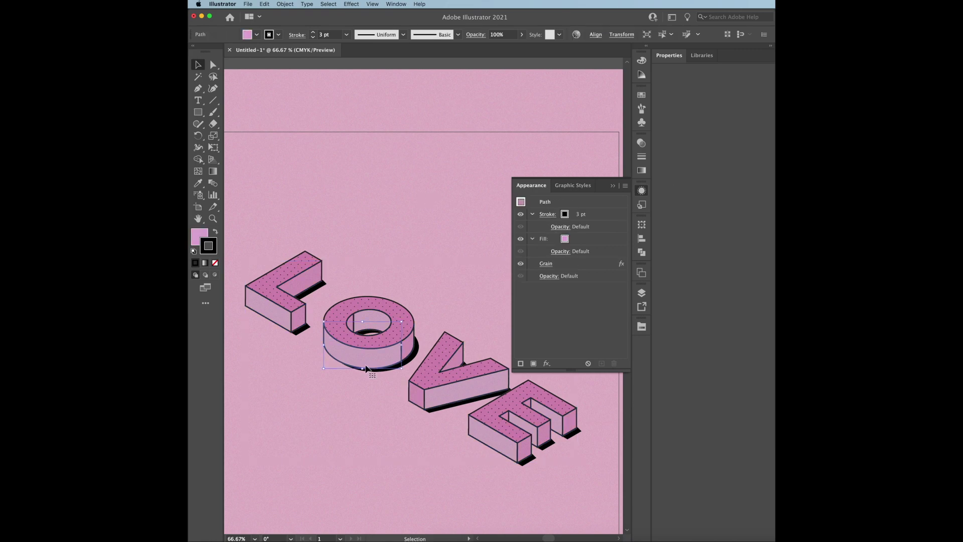
left_click(304, 213)
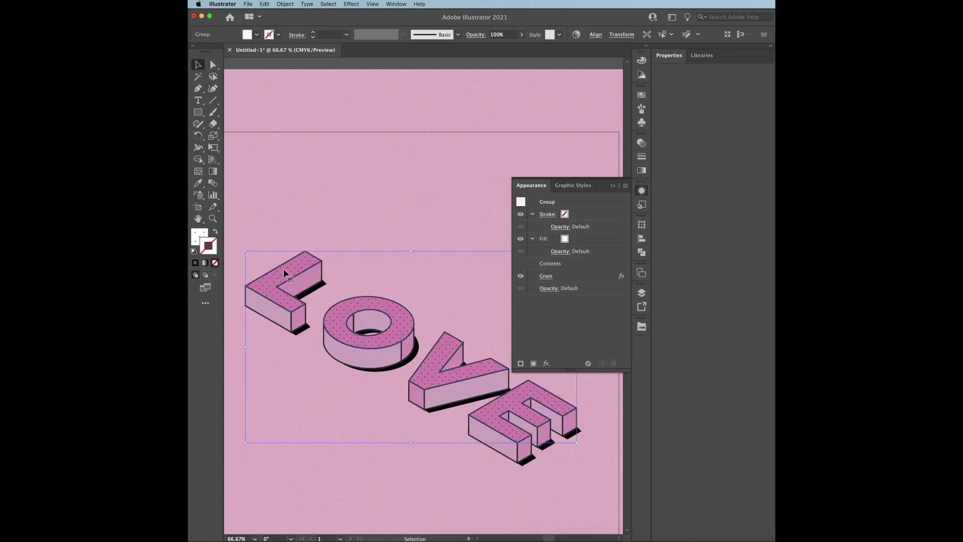
left_click(613, 187)
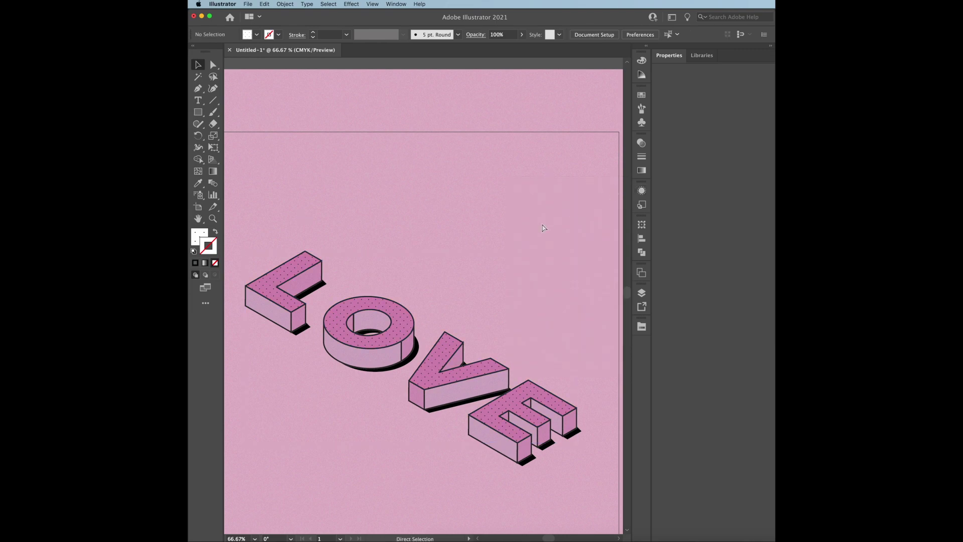
key("ctrl+minus")
left_click(538, 395)
left_click(642, 292)
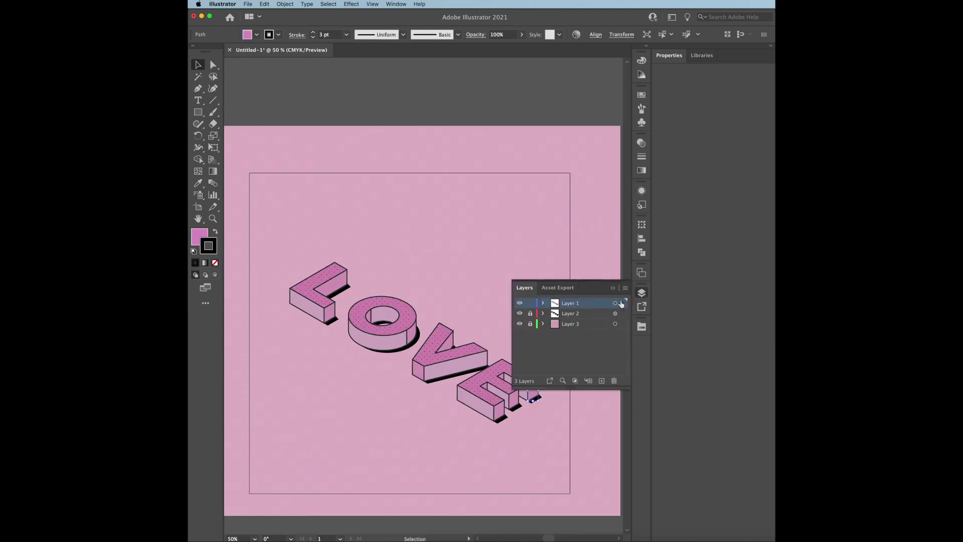
Step: Lower the shadow group's fill K value from 100% into the high 80s, making it dark grey
key("ctrl+shift+a")
left_click(642, 292)
left_click(468, 373)
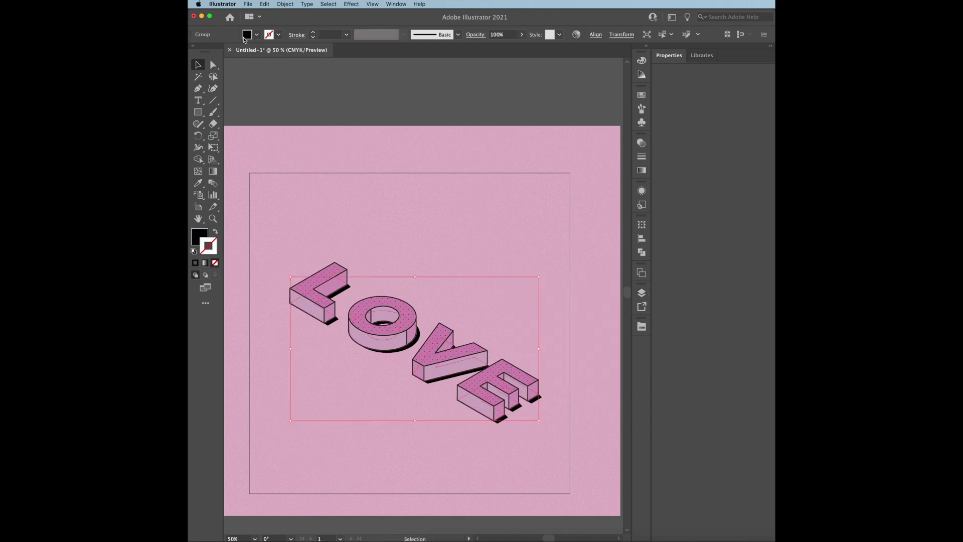
left_click(245, 37)
left_click_drag(273, 92, 267, 93)
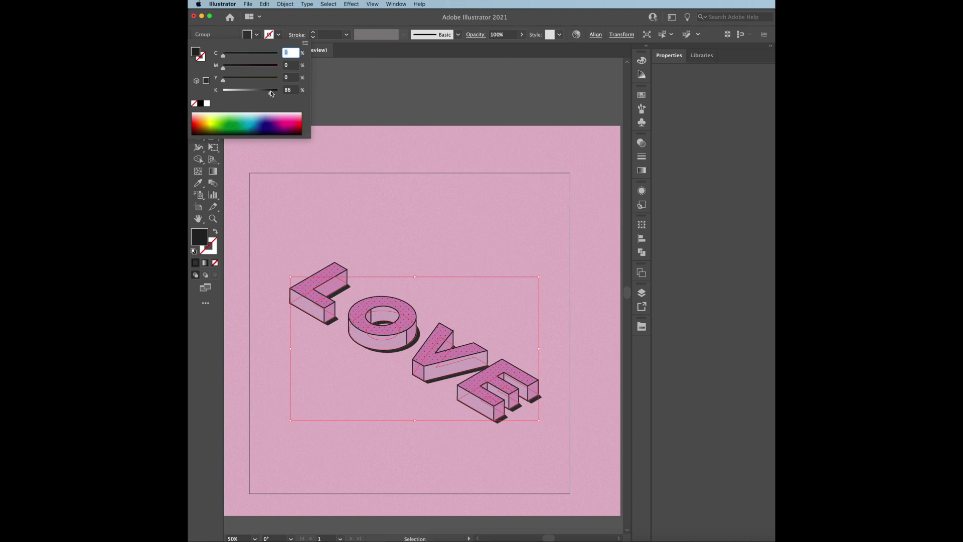
left_click(387, 121)
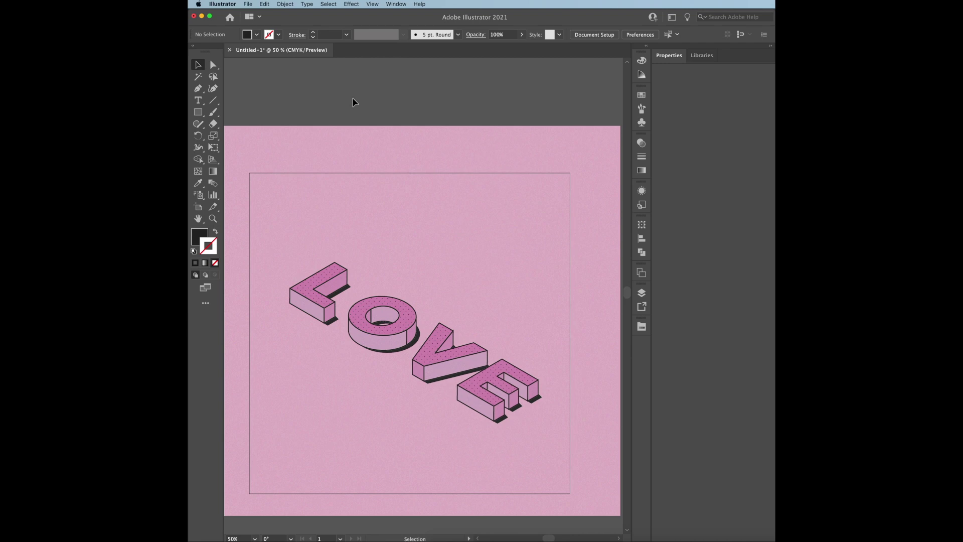
Step: Select all the LOVE artwork and set every stroke to Round Cap and Round Join
left_click(450, 343)
left_click(638, 294)
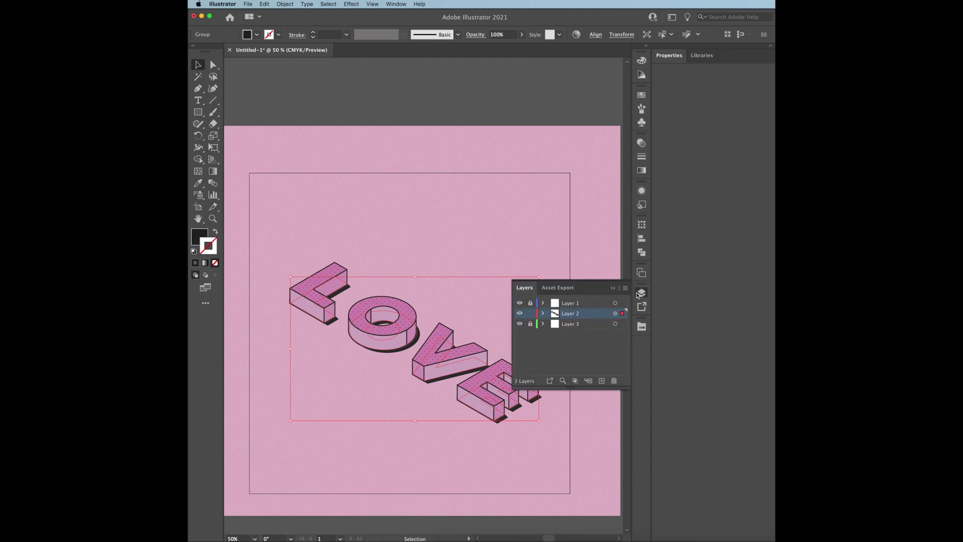
key("ctrl+a")
left_click(638, 295)
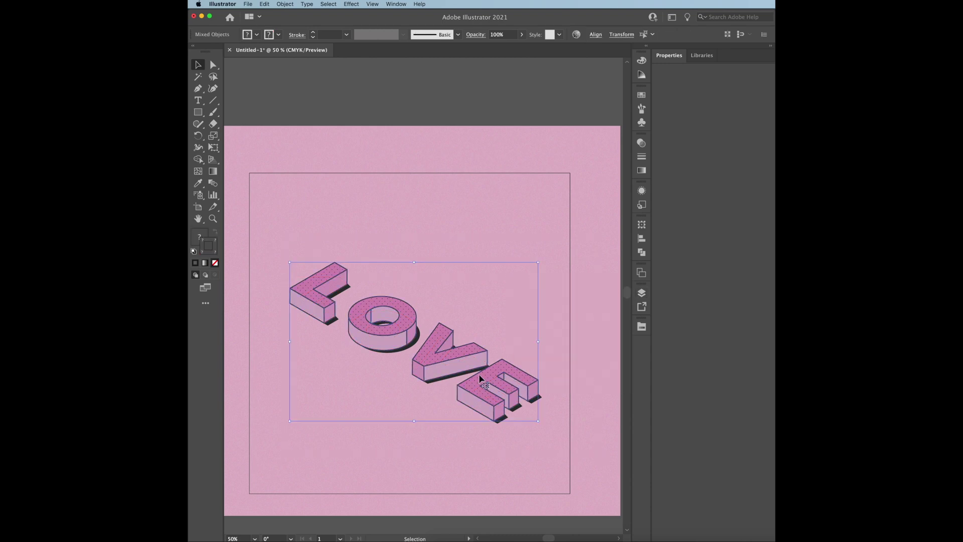
left_click(642, 191)
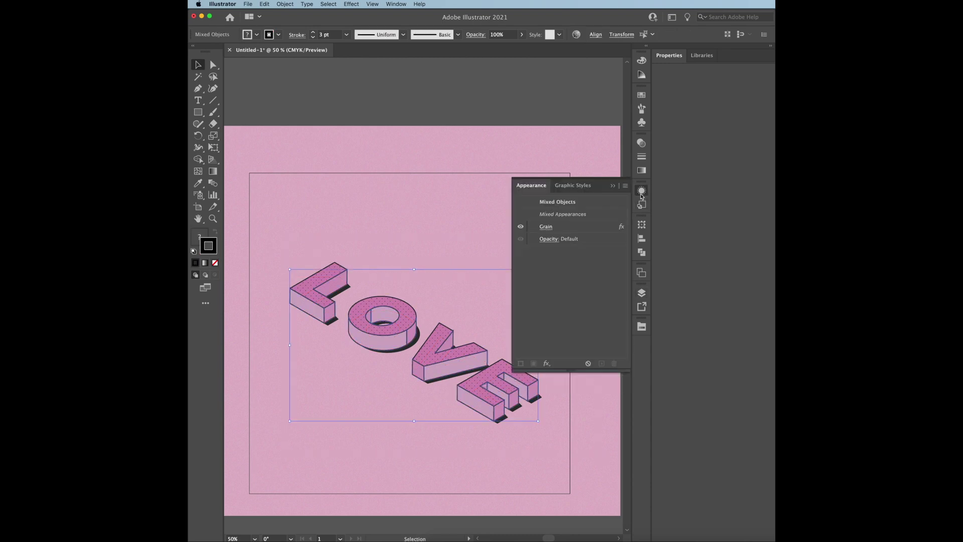
left_click(297, 35)
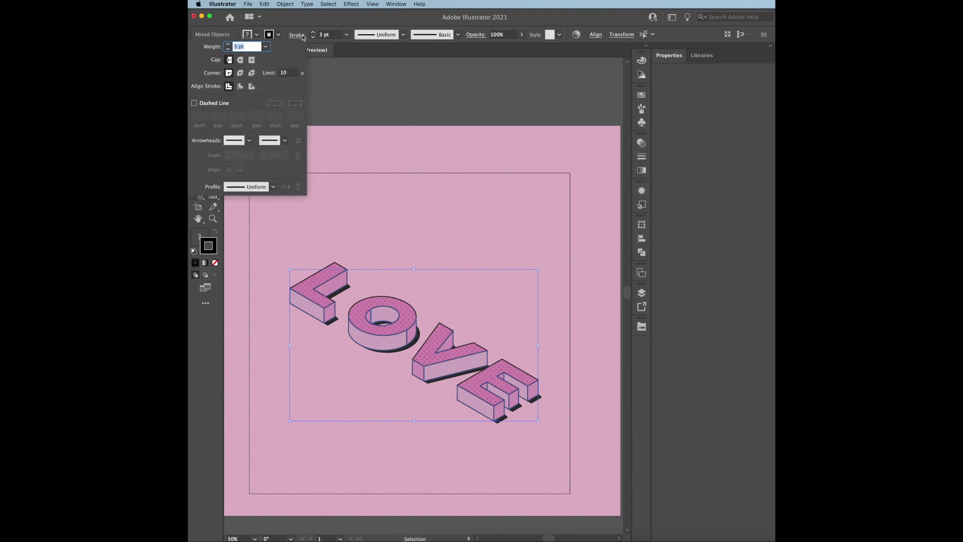
left_click(240, 61)
left_click(242, 74)
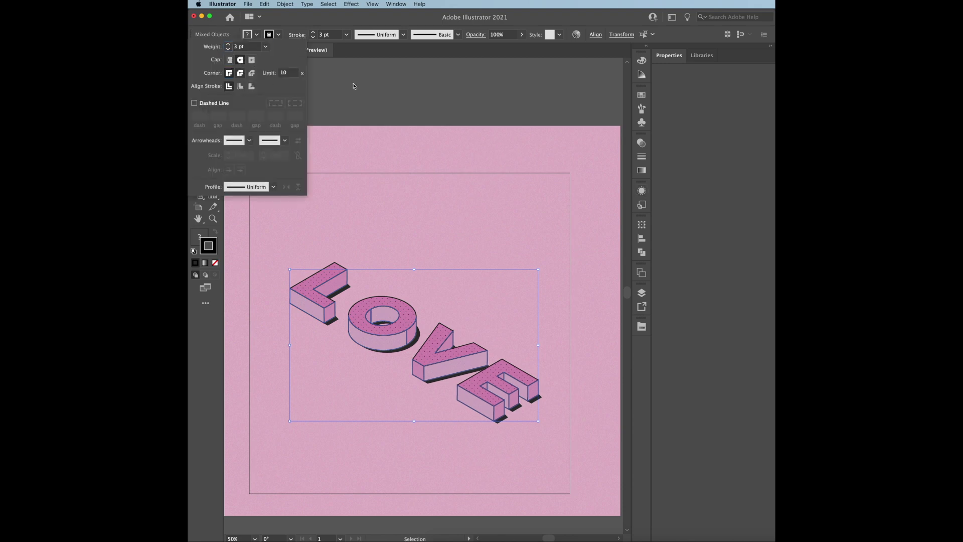
left_click(374, 90)
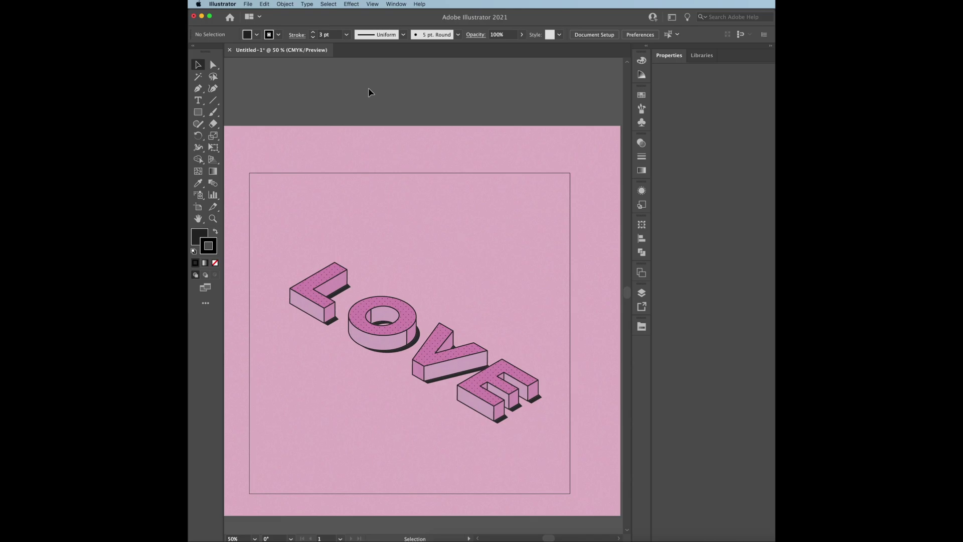